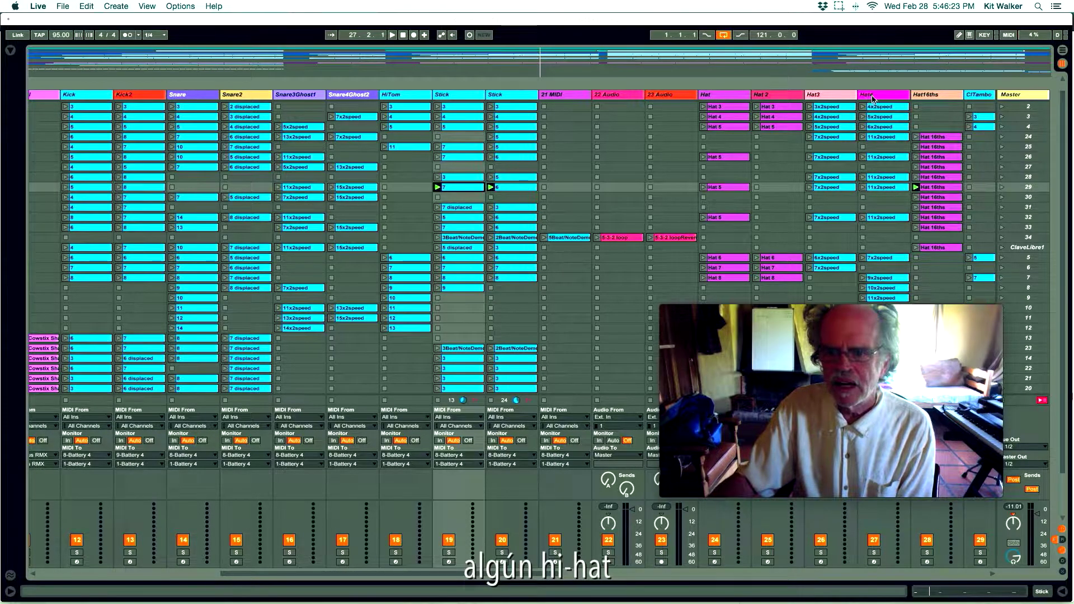
Play clip 5 in scene 27 on the Kick2 track, followed by its clip 8 in scene 28
scroll(918, 112, right, 10)
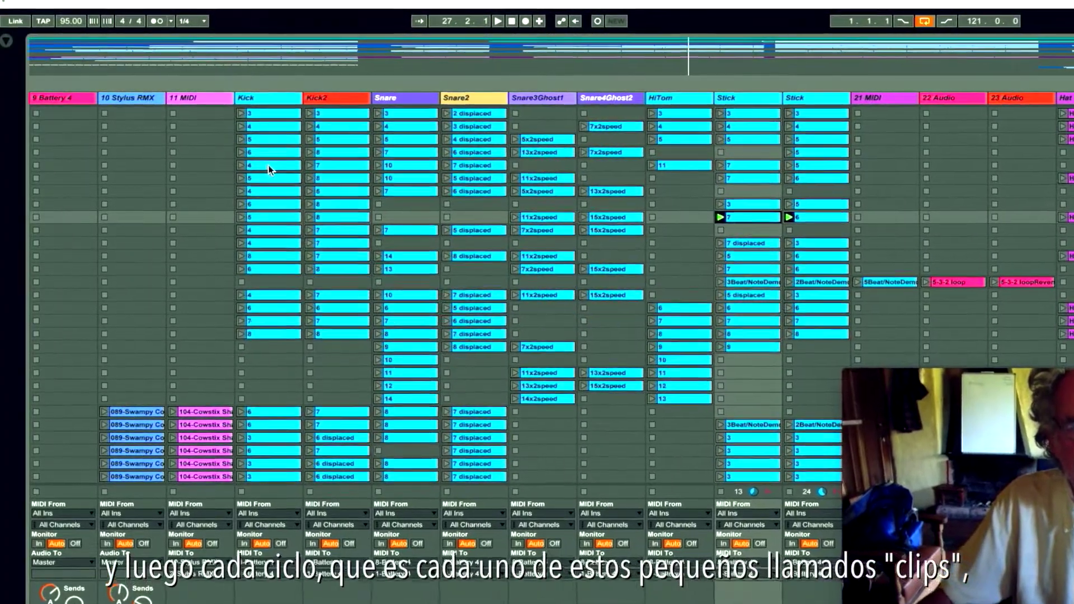
click(270, 167)
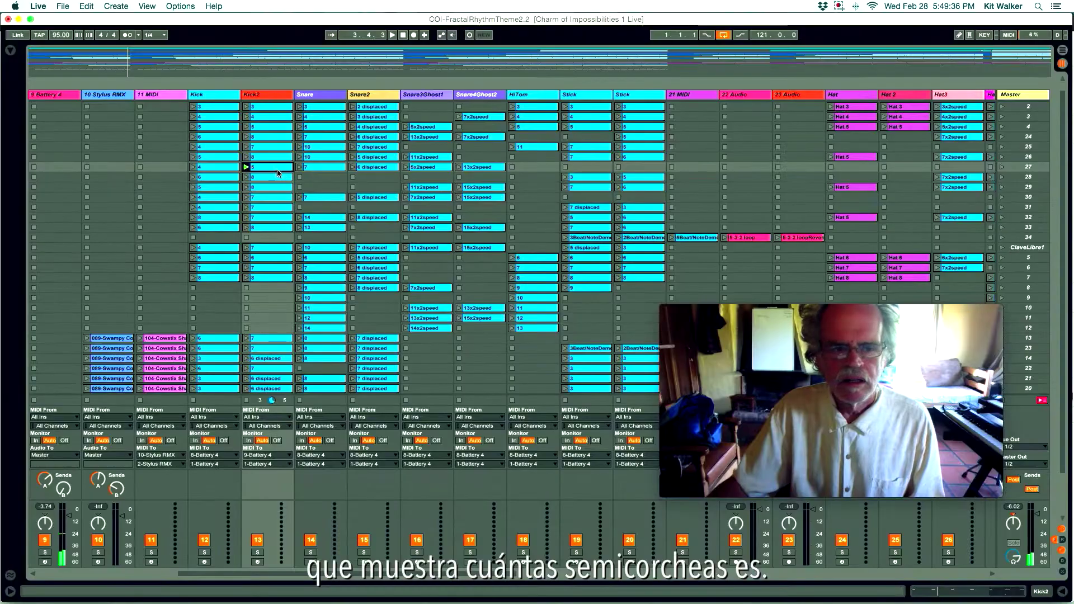
click(525, 273)
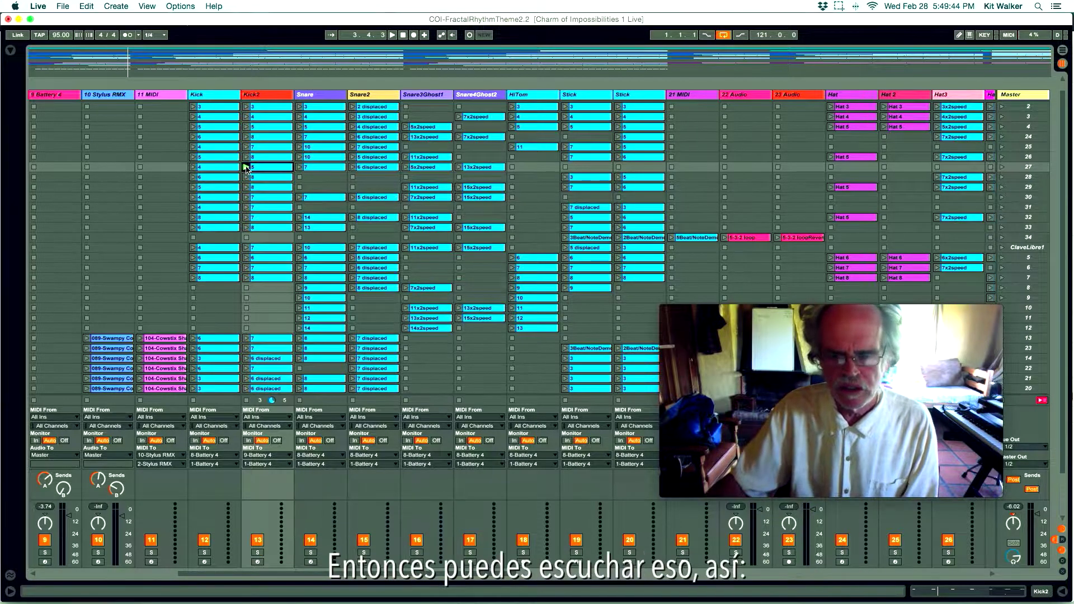
click(246, 167)
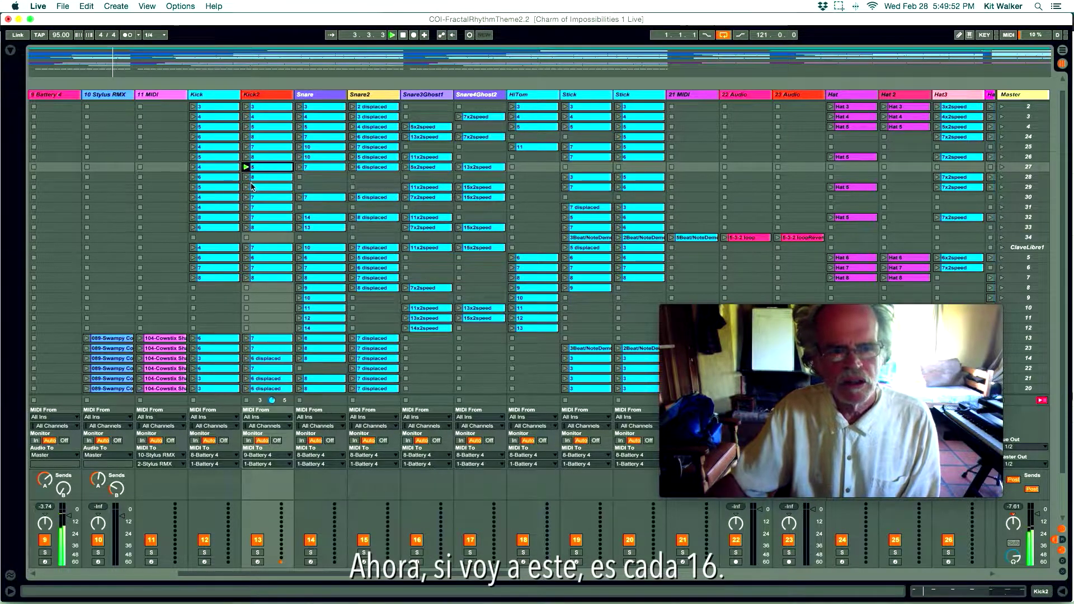
click(246, 178)
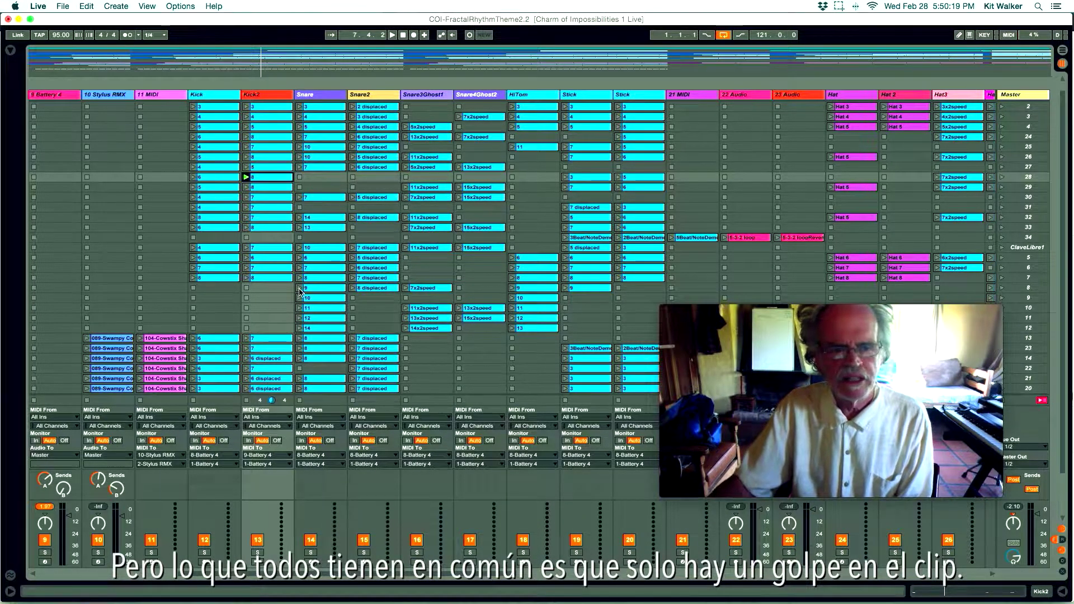
Launch clip 7 in scene 31 on the Kick2 track and open its notes for viewing
click(246, 208)
double_click(261, 208)
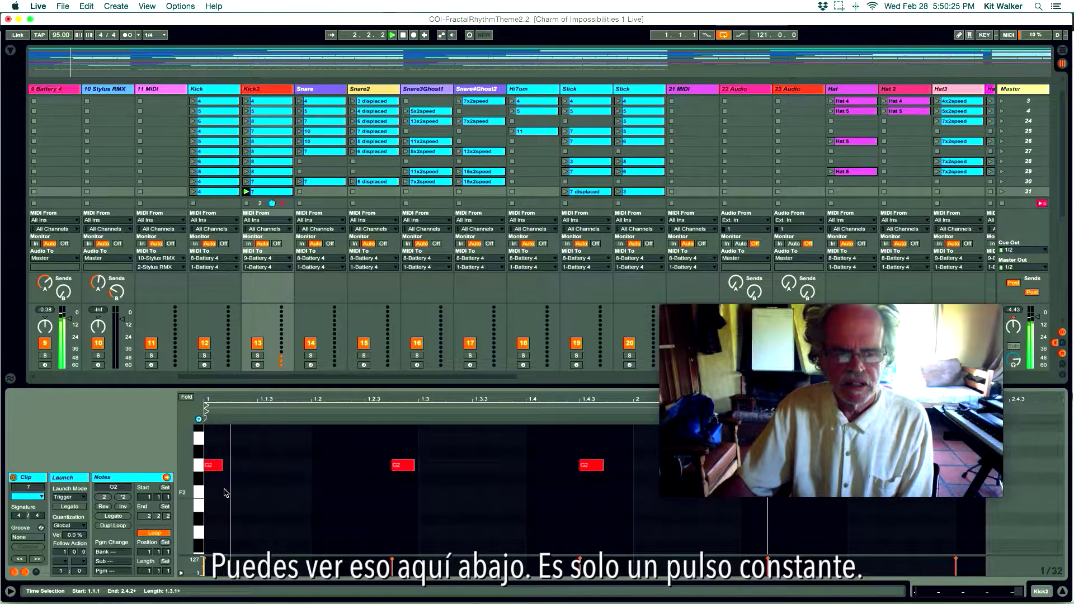
mouse_move(682, 487)
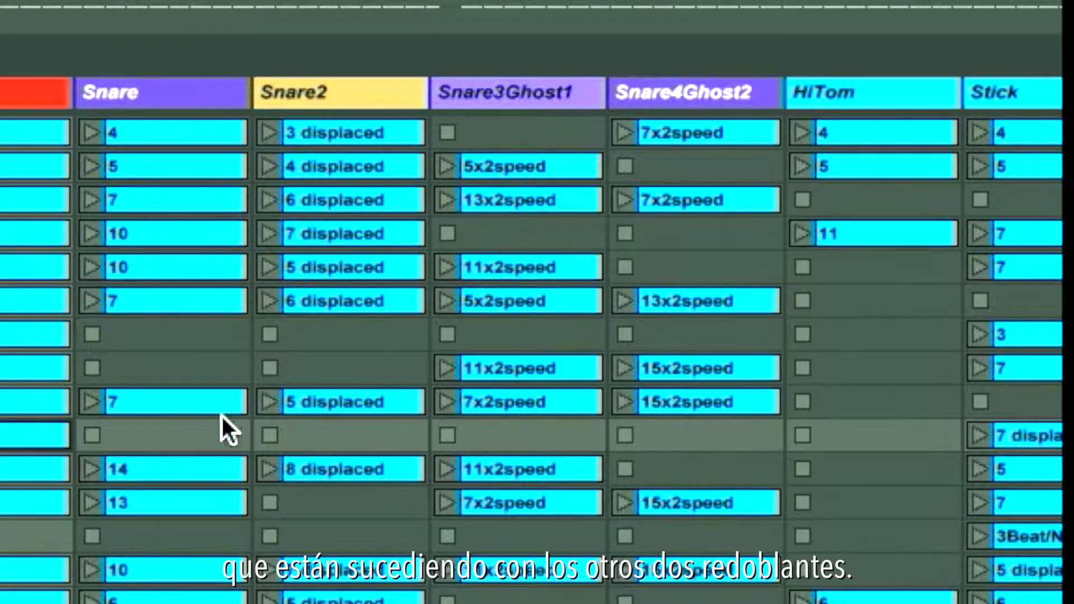
Launch the scene 30 clips 7 on Snare, 15x2speed on Snare4Ghost2, 7x2speed on Snare3Ghost1 and 5 displaced on Snare2
click(92, 402)
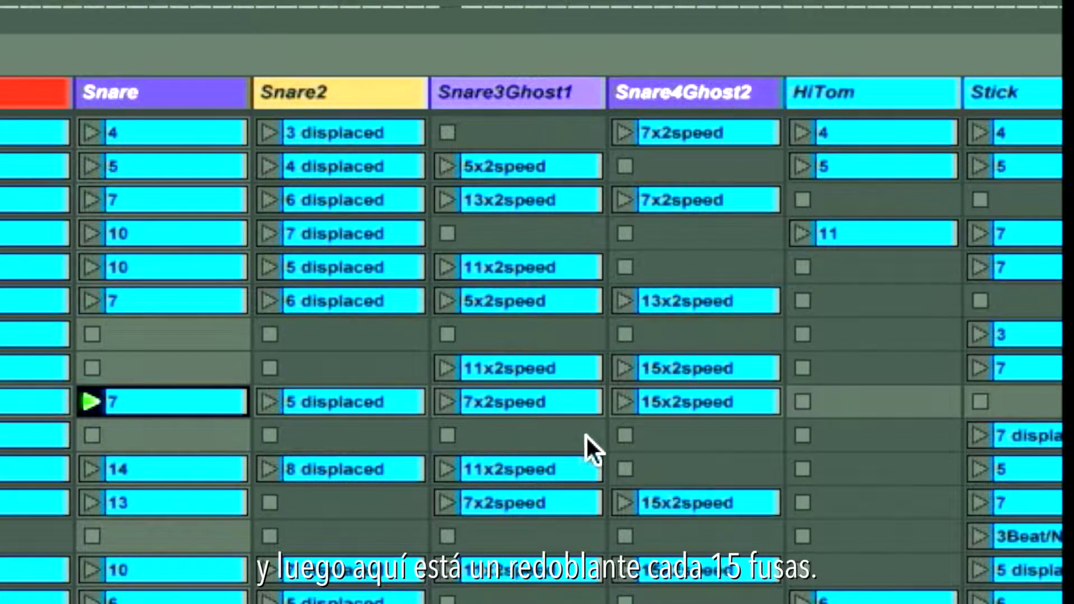
click(623, 402)
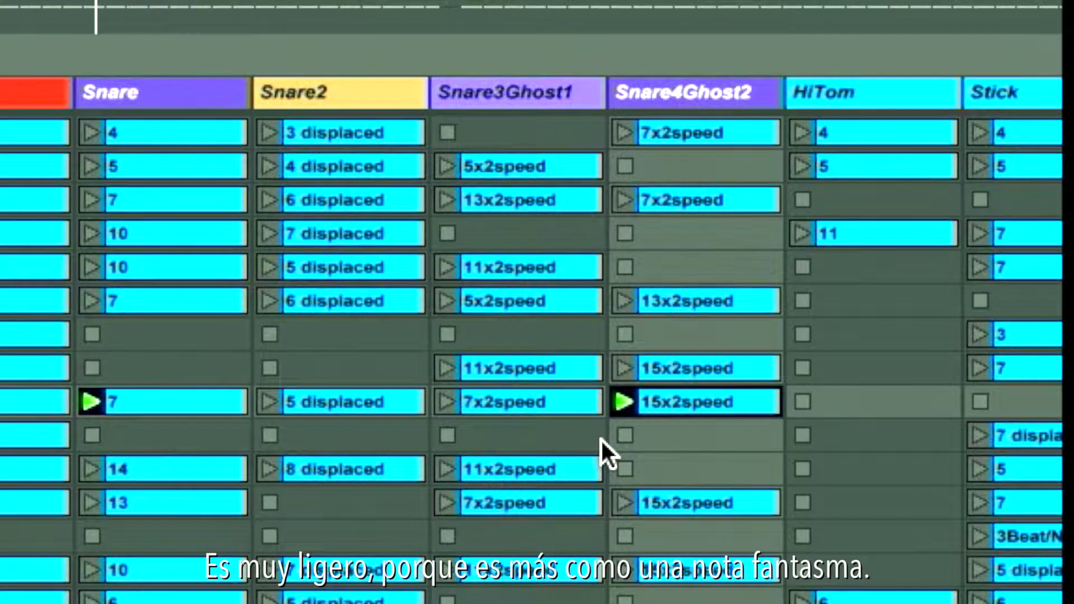
click(446, 402)
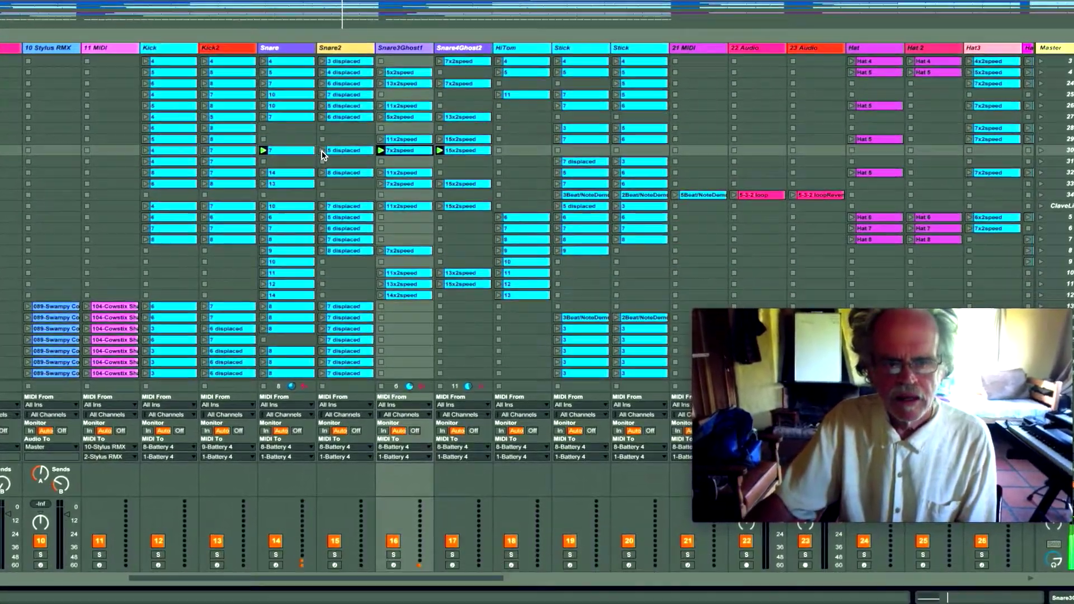
click(322, 151)
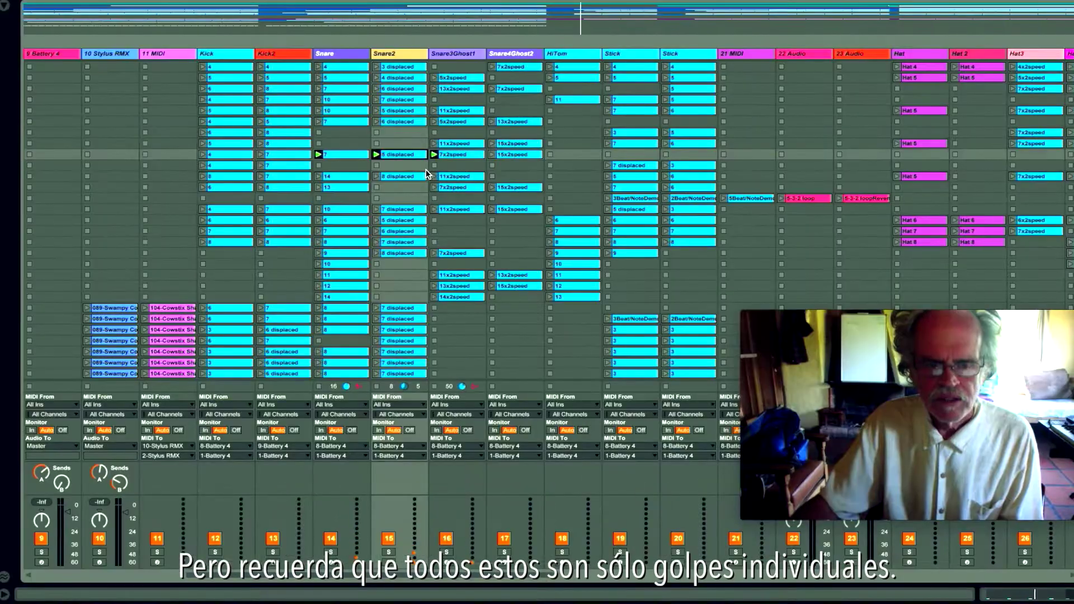
Stop the Snare2 and Snare tracks and open the notes of the 7x2speed clip on Snare3Ghost1 in scene 30
click(434, 165)
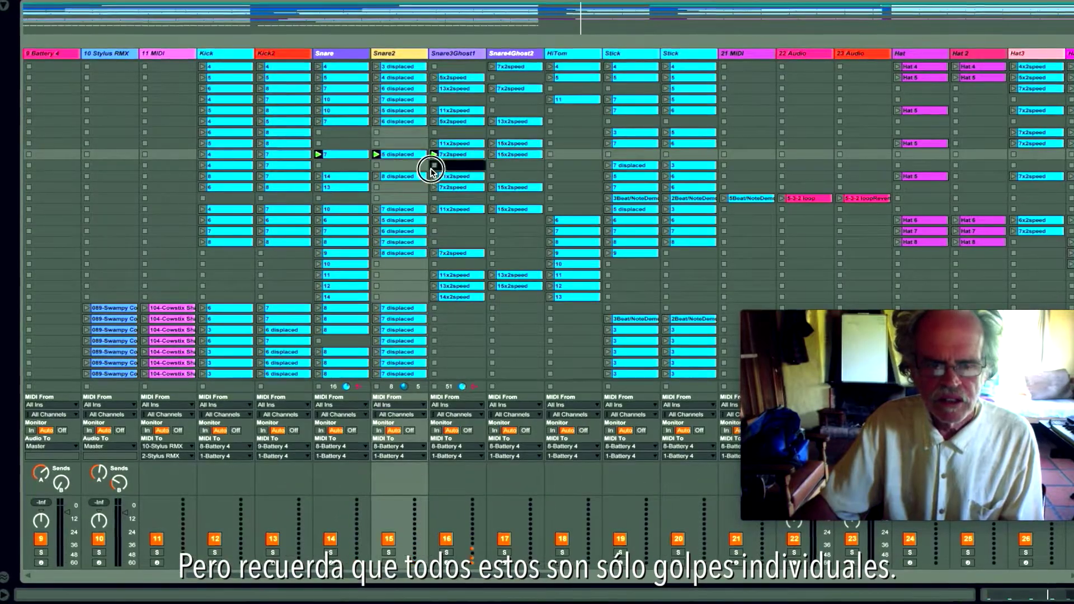
click(375, 167)
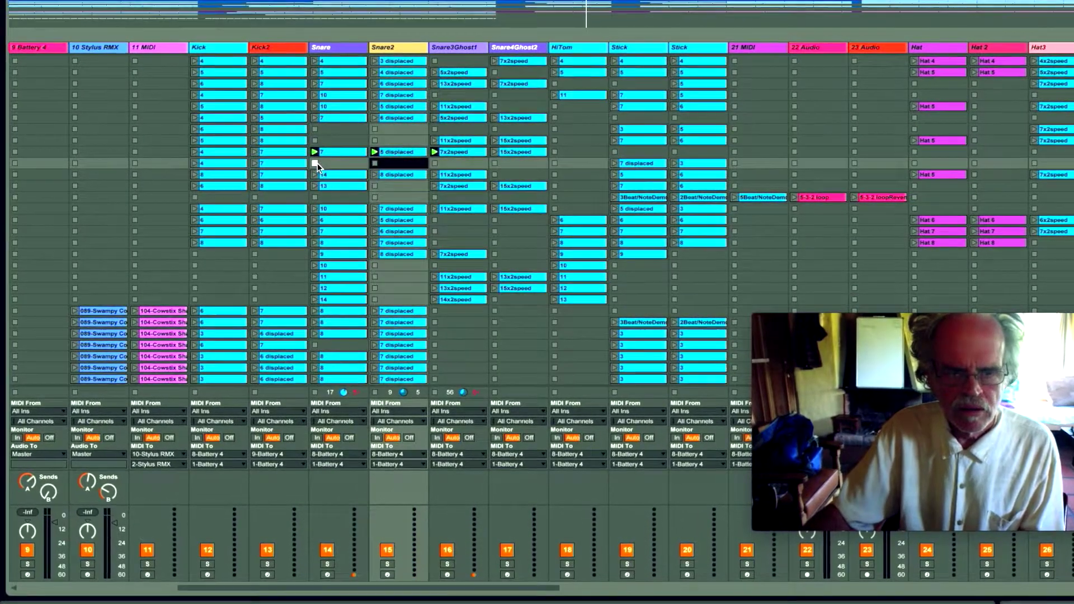
click(316, 164)
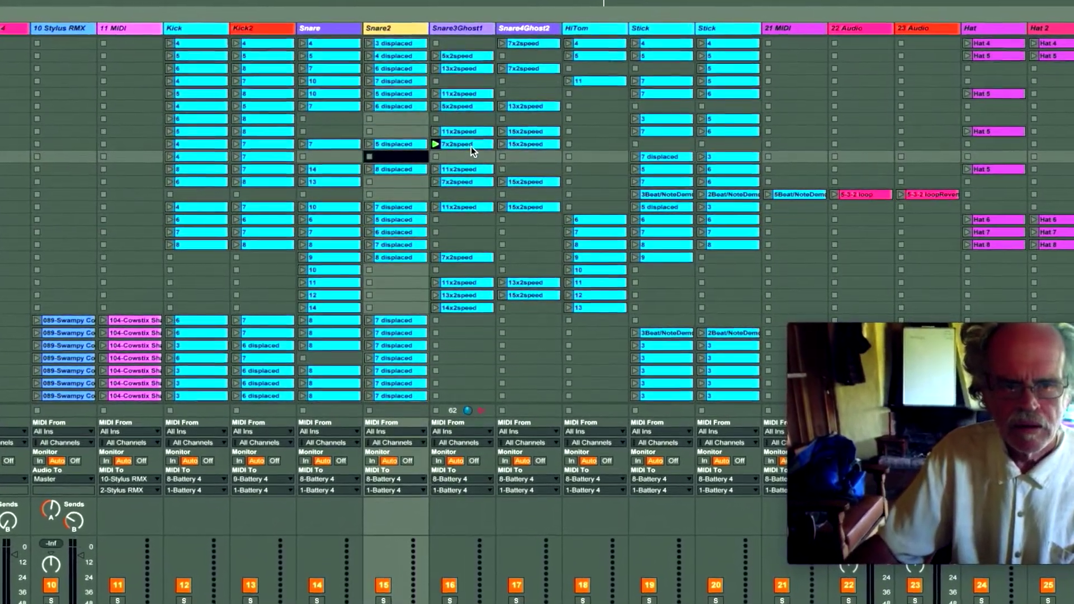
double_click(467, 150)
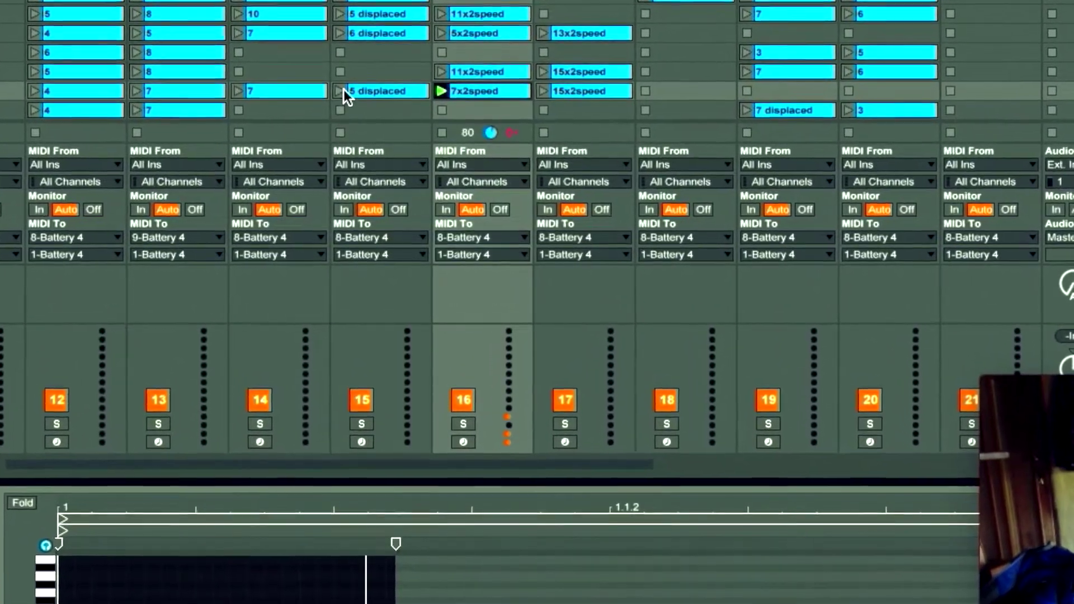
Play only the 5 displaced clip in scene 30 on Snare2, stopping Snare3Ghost1, and select that clip
click(344, 97)
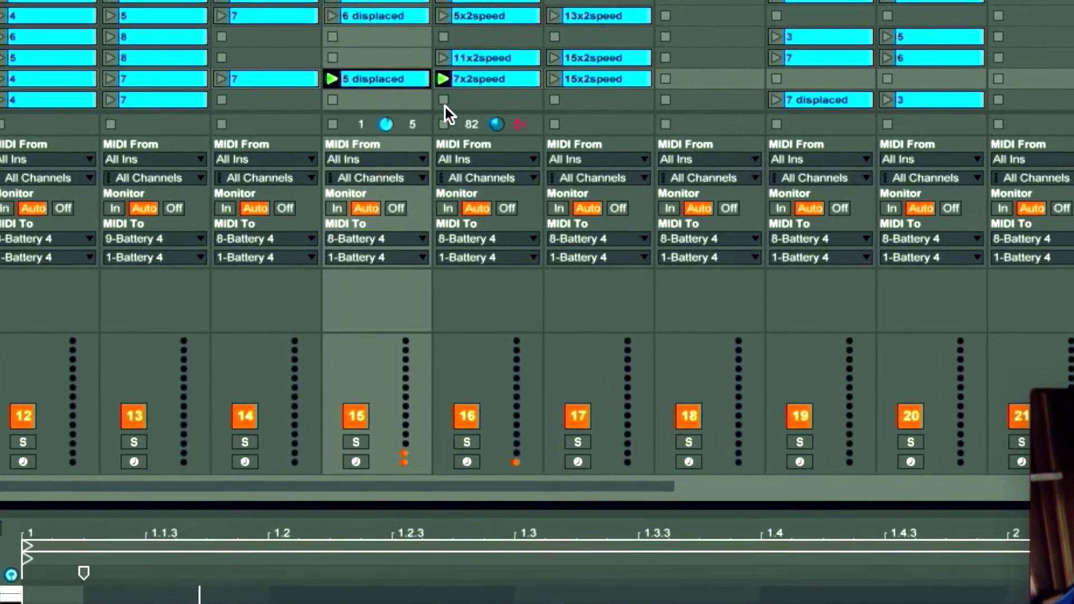
click(444, 104)
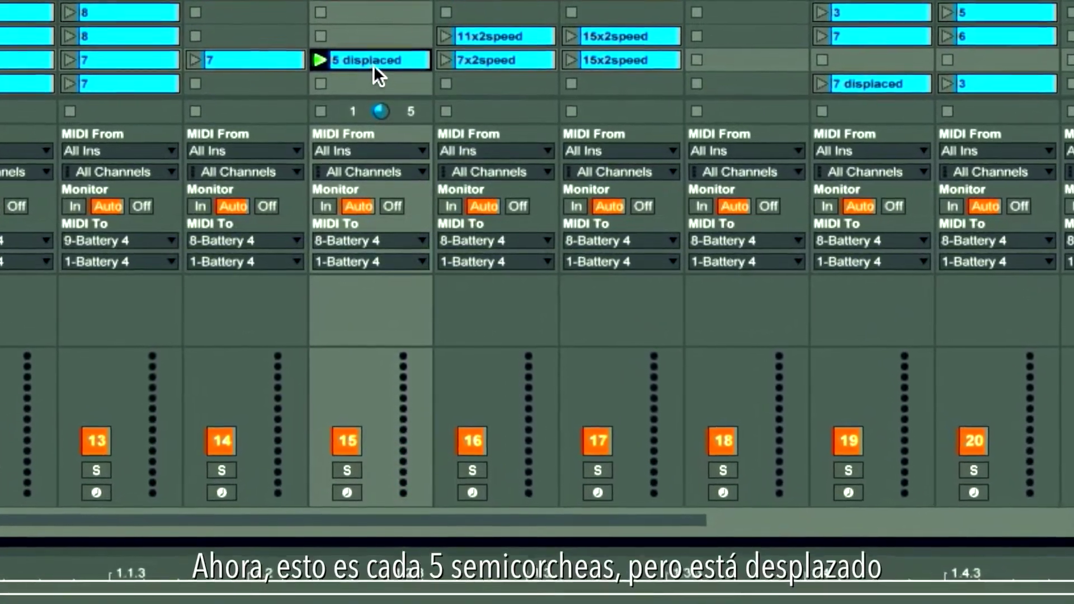
click(371, 67)
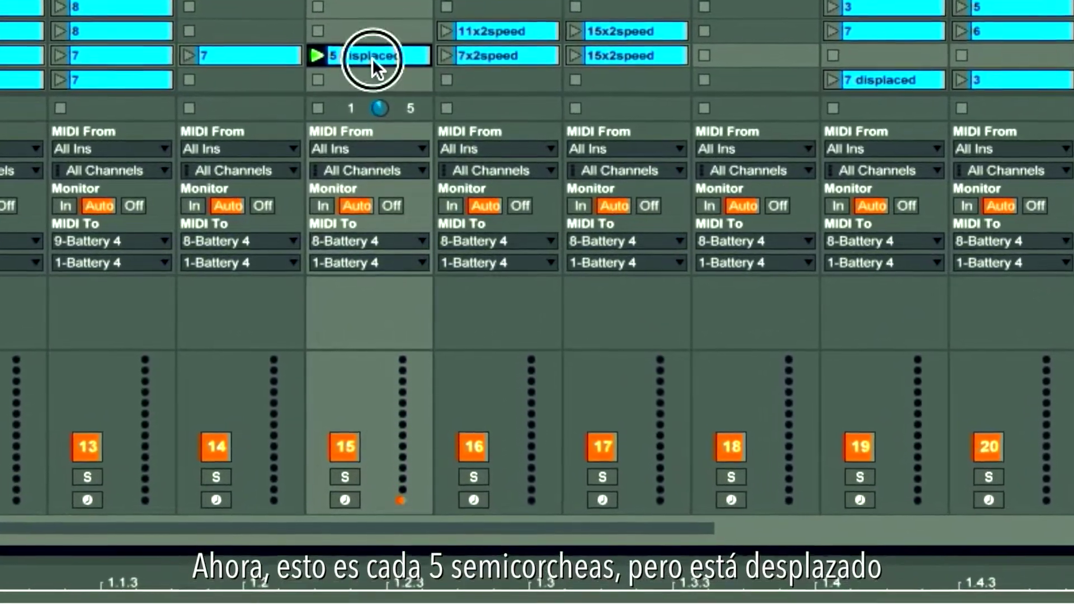
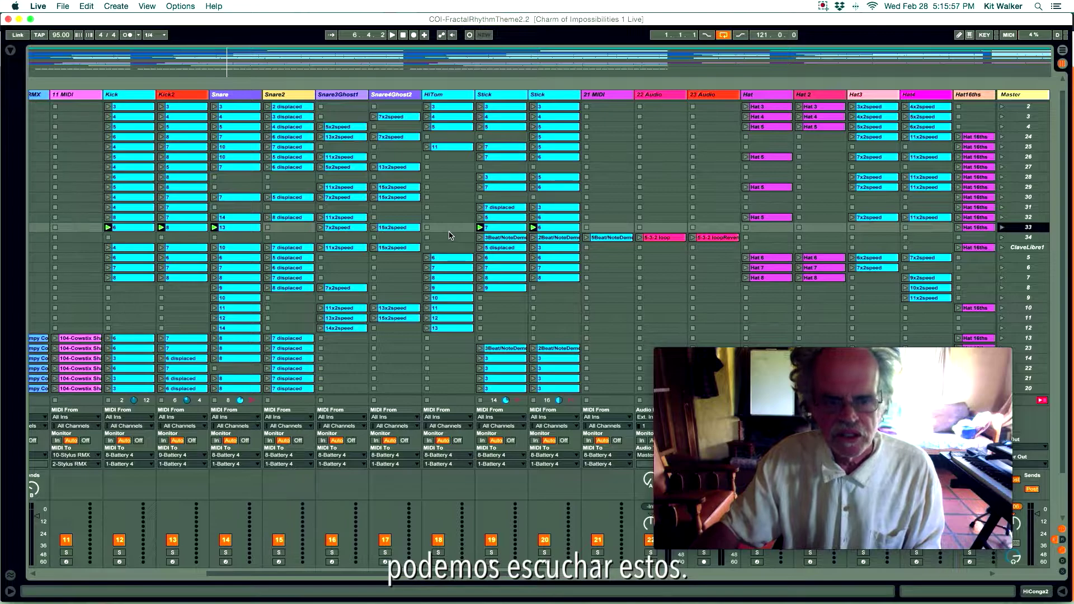
Listen to the scene 33 clips with the metronome on, and turn the metronome off again
click(126, 35)
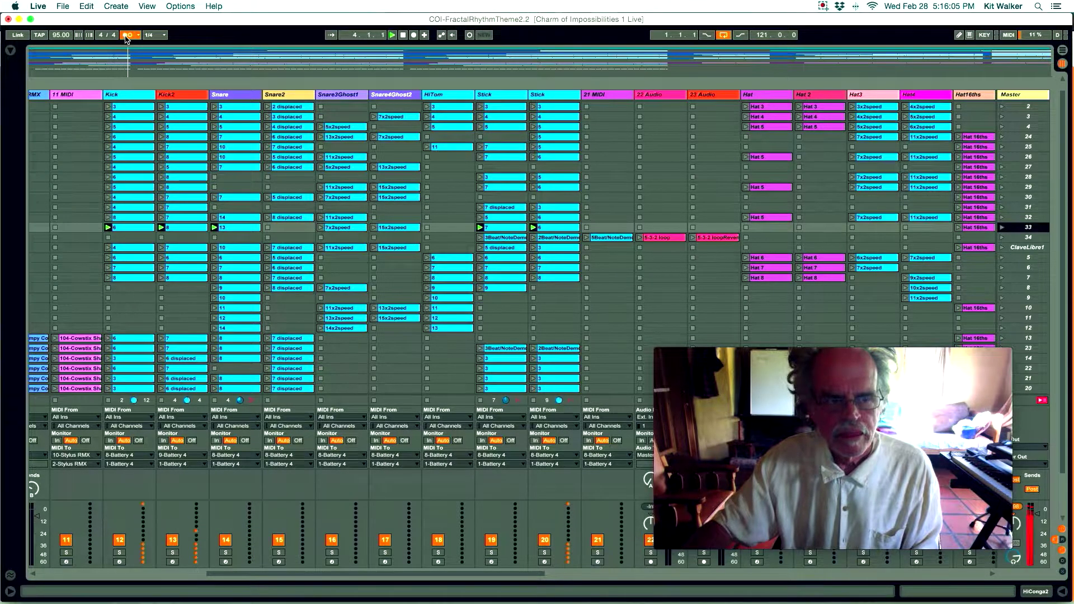
click(127, 36)
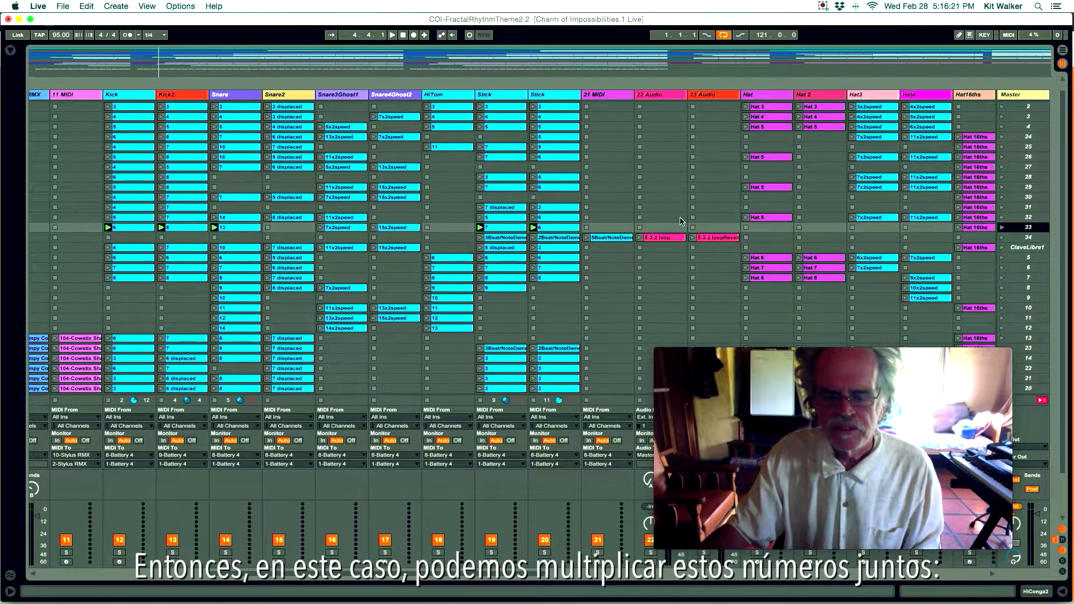
Switch to Calculator and multiply the clip lengths 6 × 8 × 13 × 7
key(super+Tab)
key(super+Tab)
key(super+Tab)
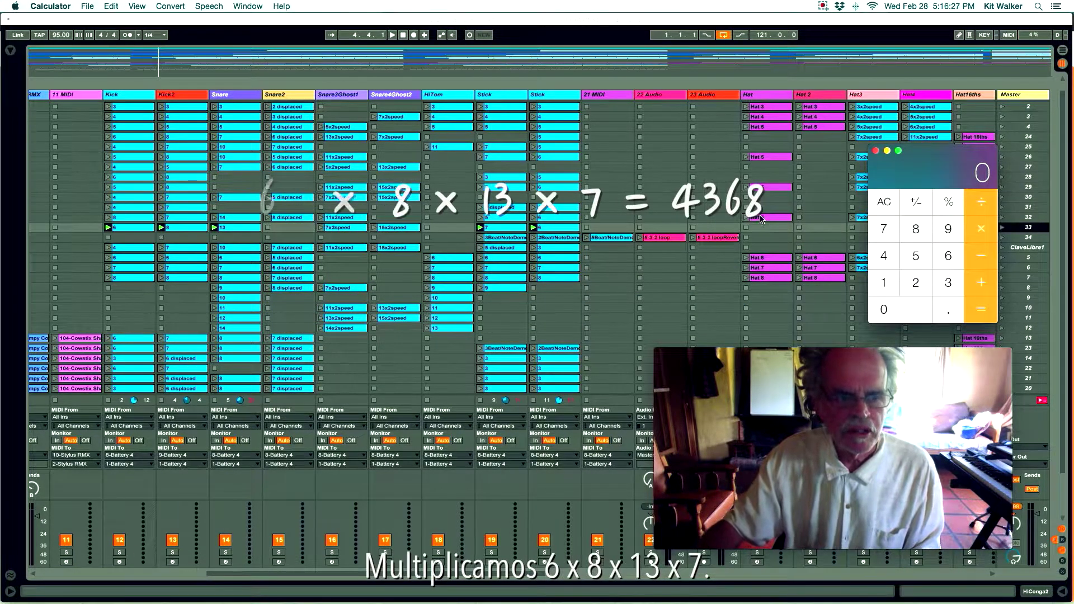
click(948, 256)
click(976, 229)
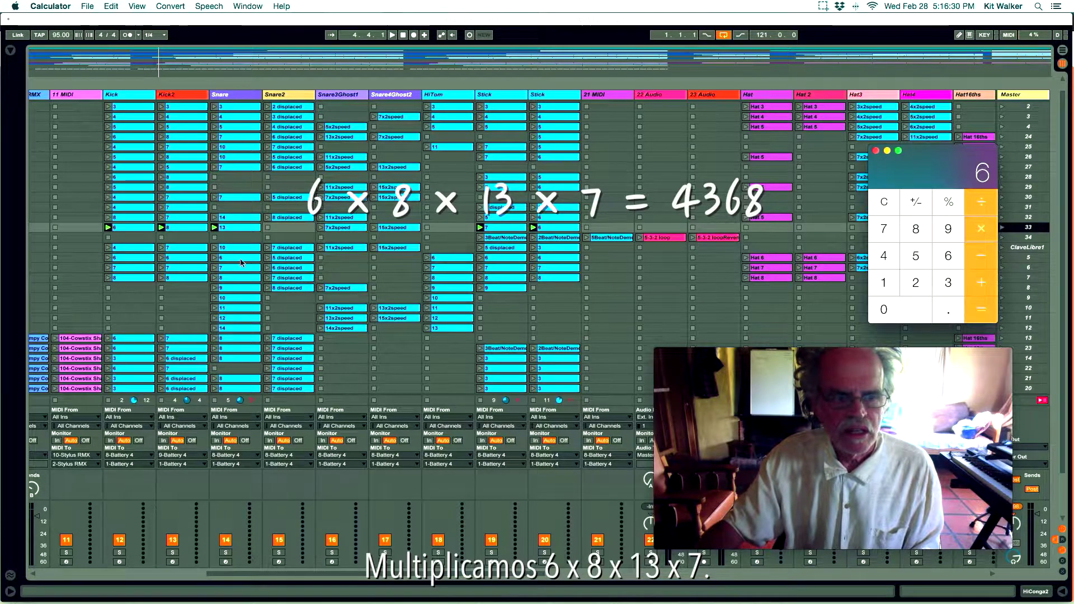
click(916, 229)
click(981, 228)
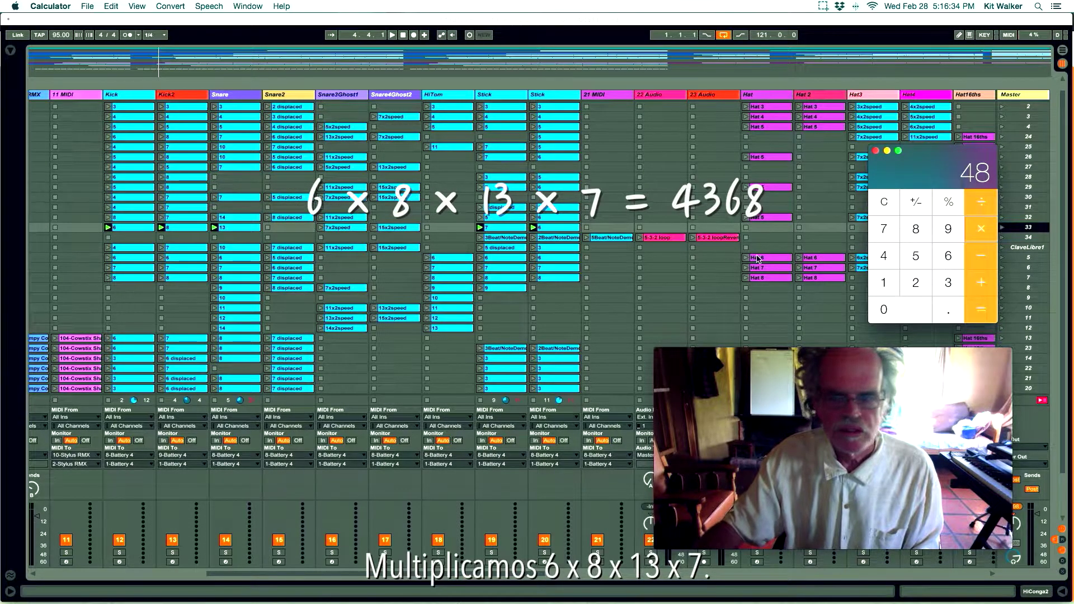
click(884, 283)
click(948, 282)
click(980, 229)
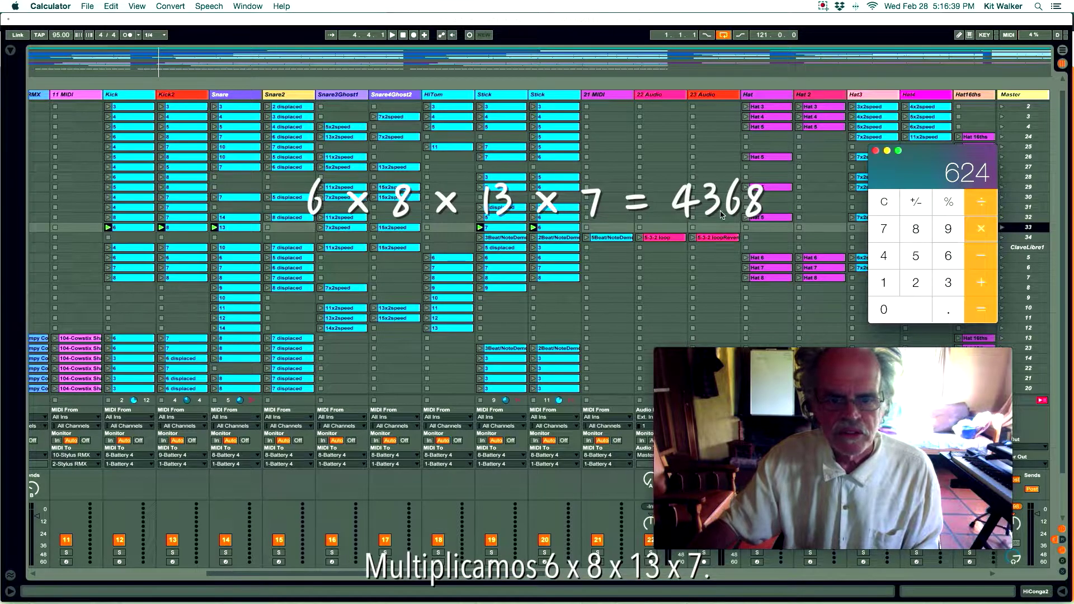
click(883, 228)
click(980, 309)
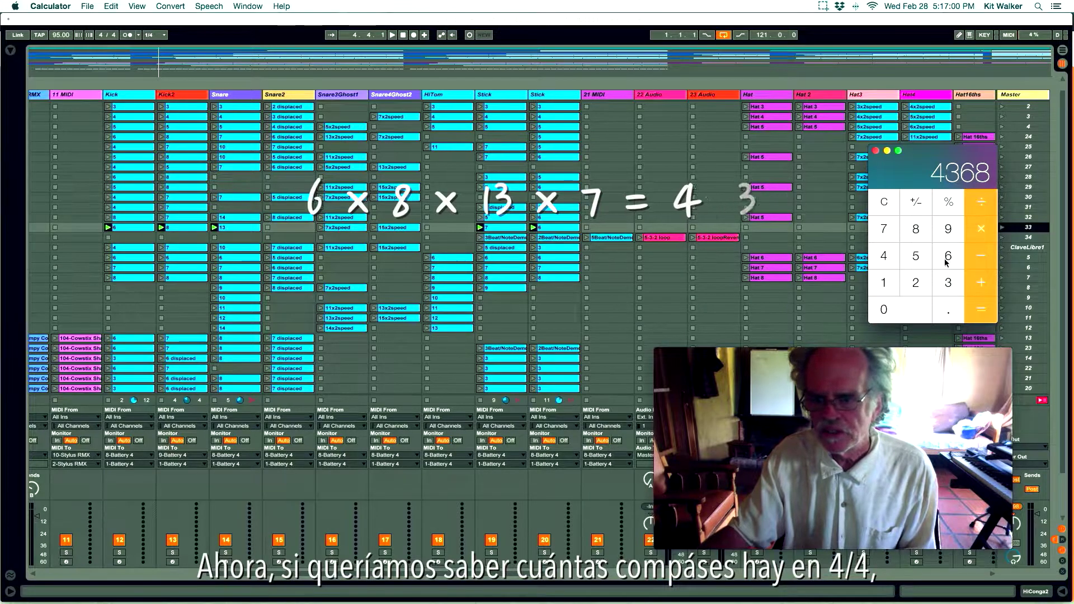
Divide the product by 16 to get the number of 4/4 measures
click(981, 206)
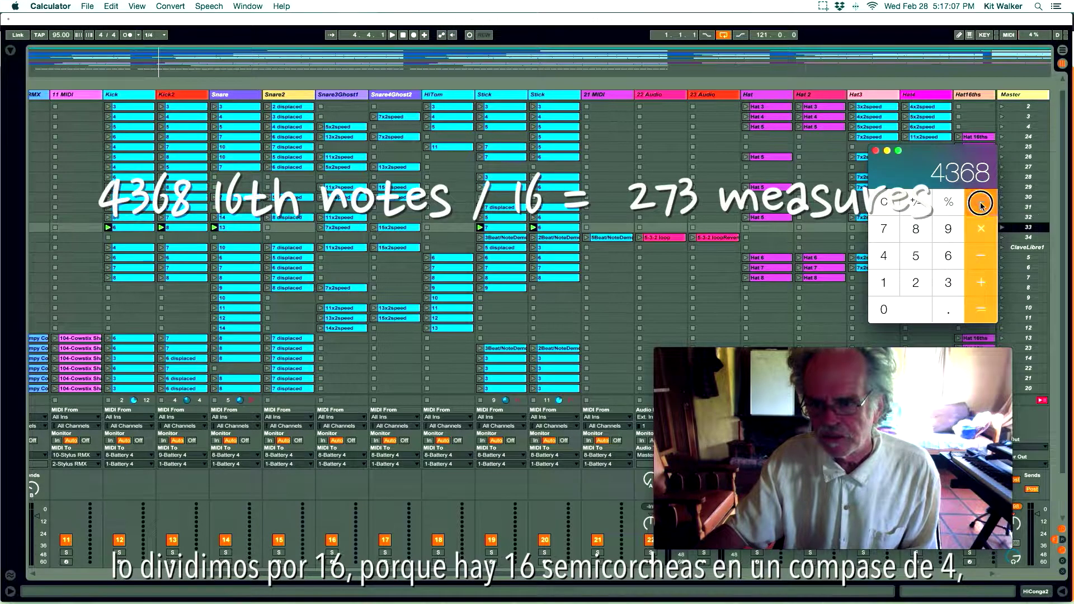
click(885, 282)
click(944, 253)
key(Return)
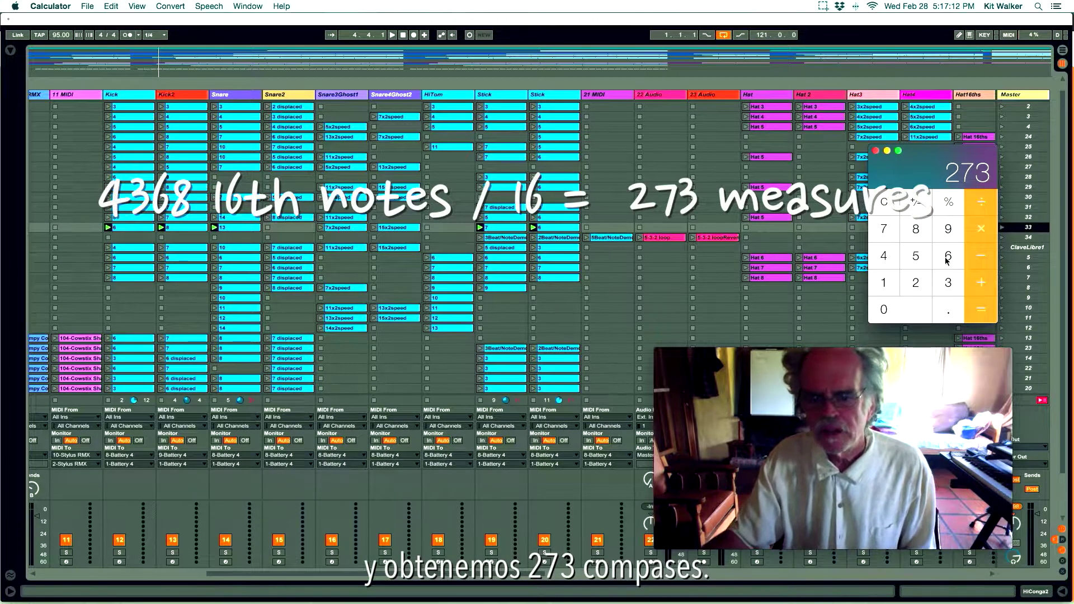
Switch back to Live, turn on the metronome and play the scene 33 clips again
click(118, 43)
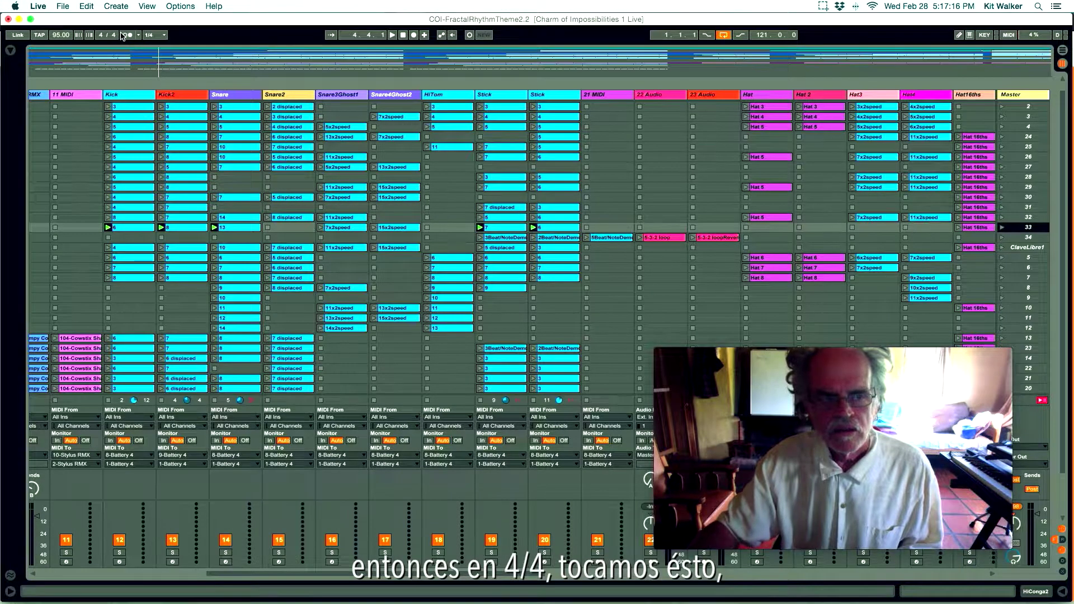
key(space)
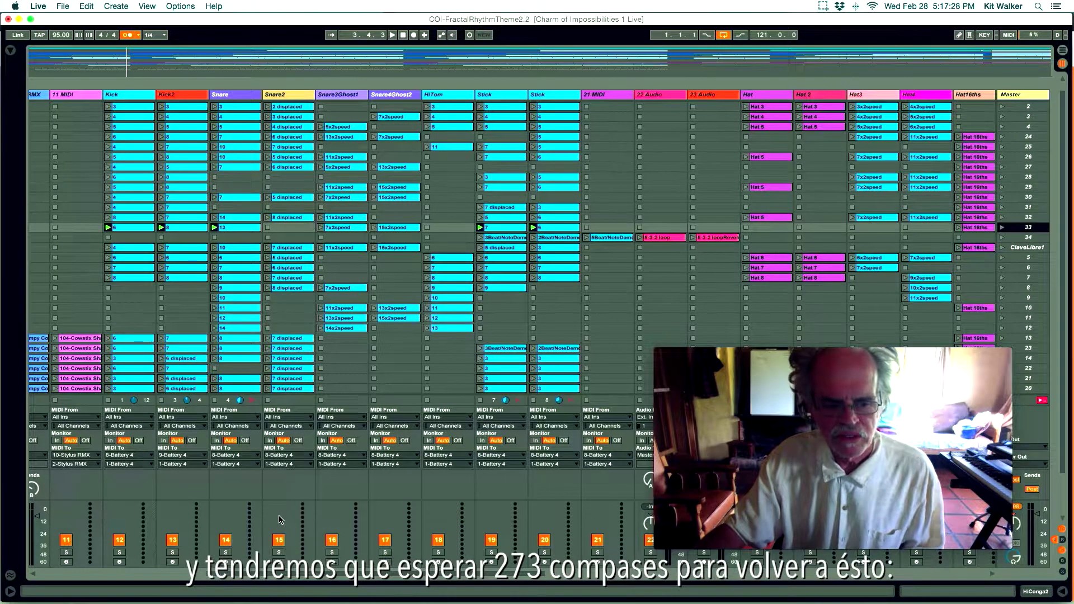
key(space)
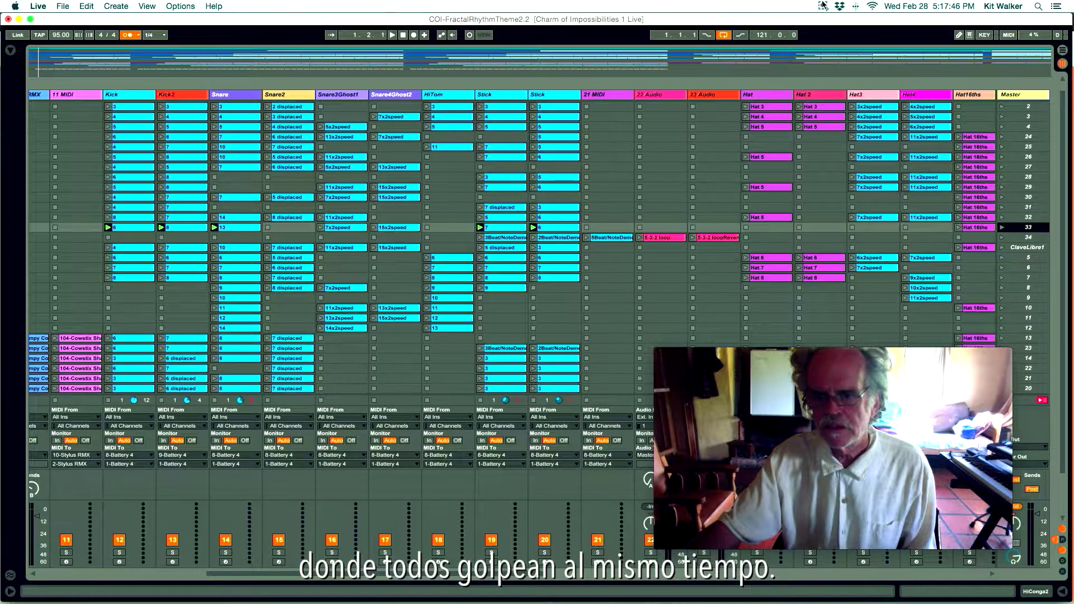
click(824, 5)
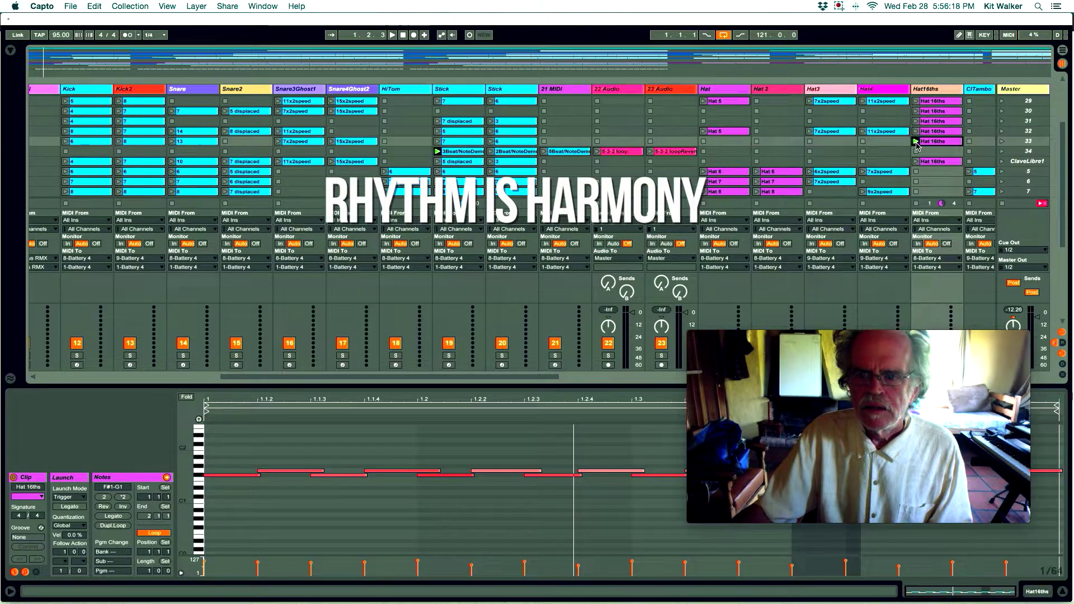
Launch the Hat 16ths clip in scene 33 and double the speed of the notes in the Stick track's 3Beat clip in scene 34
click(916, 142)
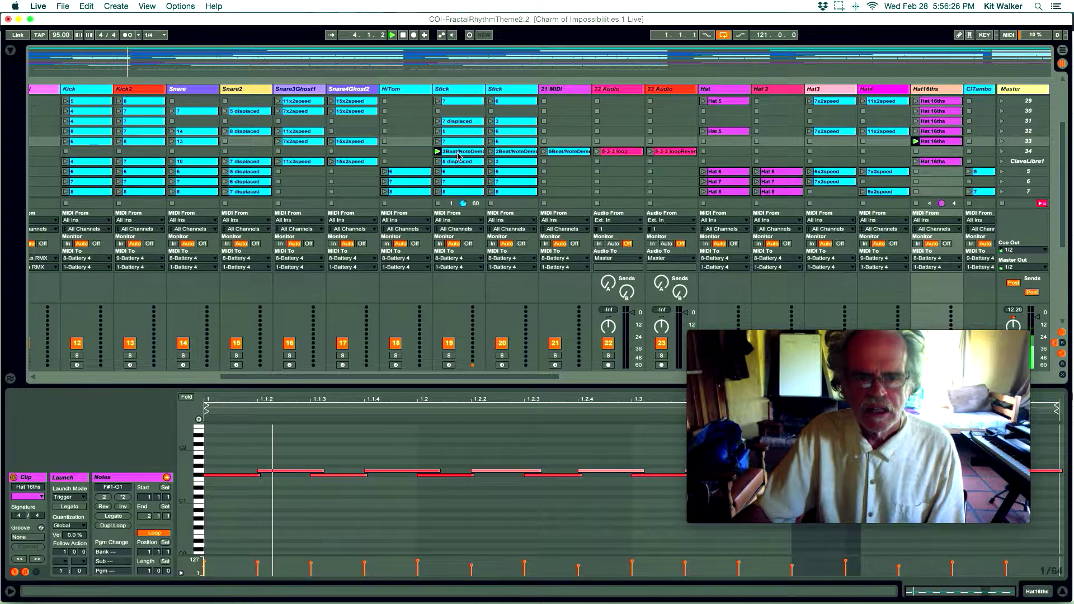
click(458, 152)
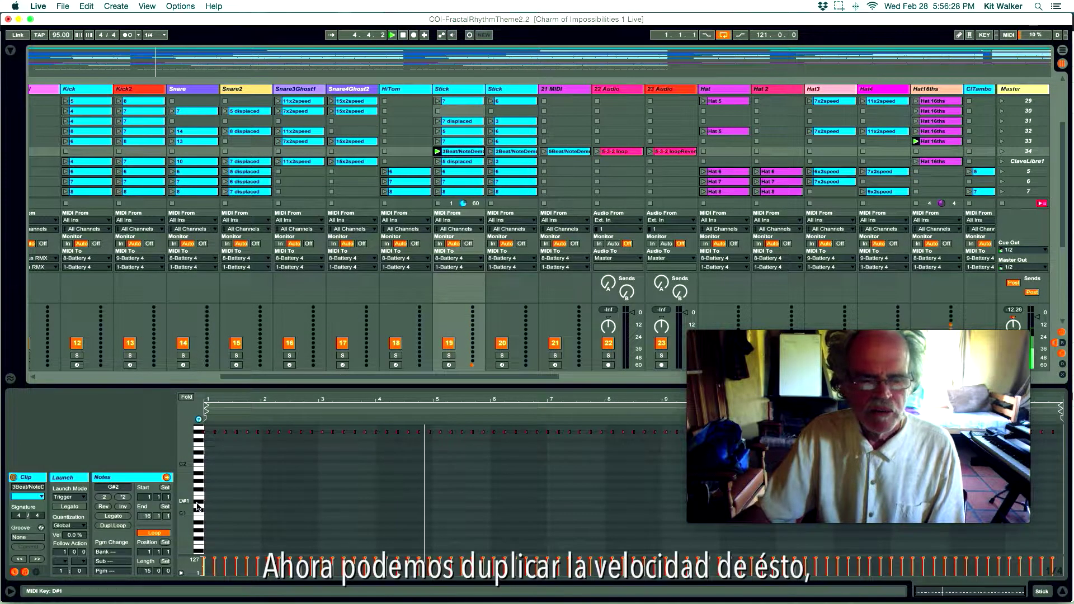
click(102, 499)
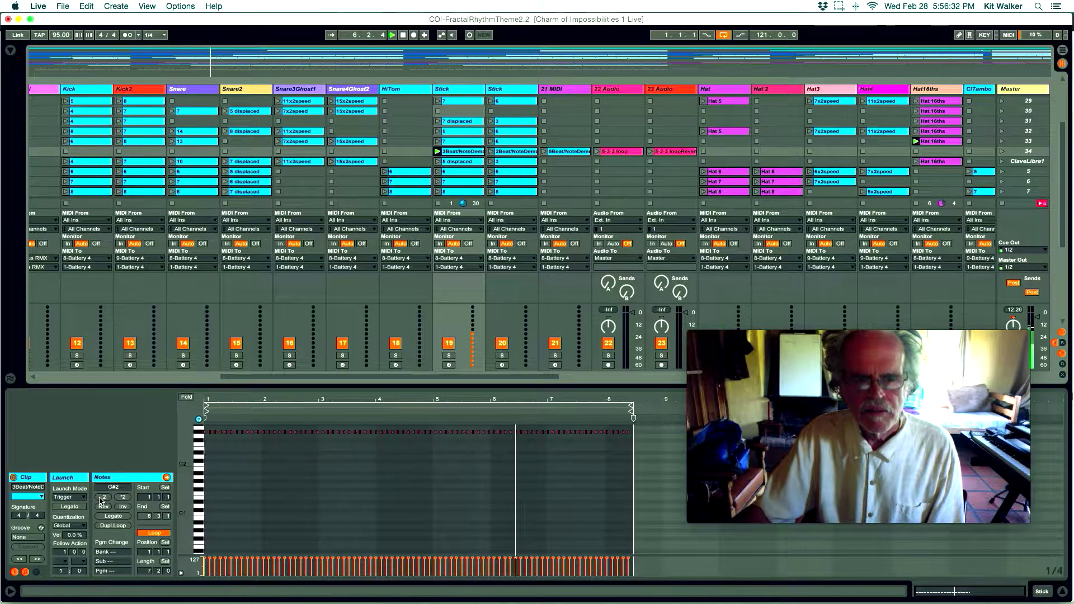
Double the note speed of the Stick track 19 3Beat clip five more times to turn its rhythm into a tone
click(101, 498)
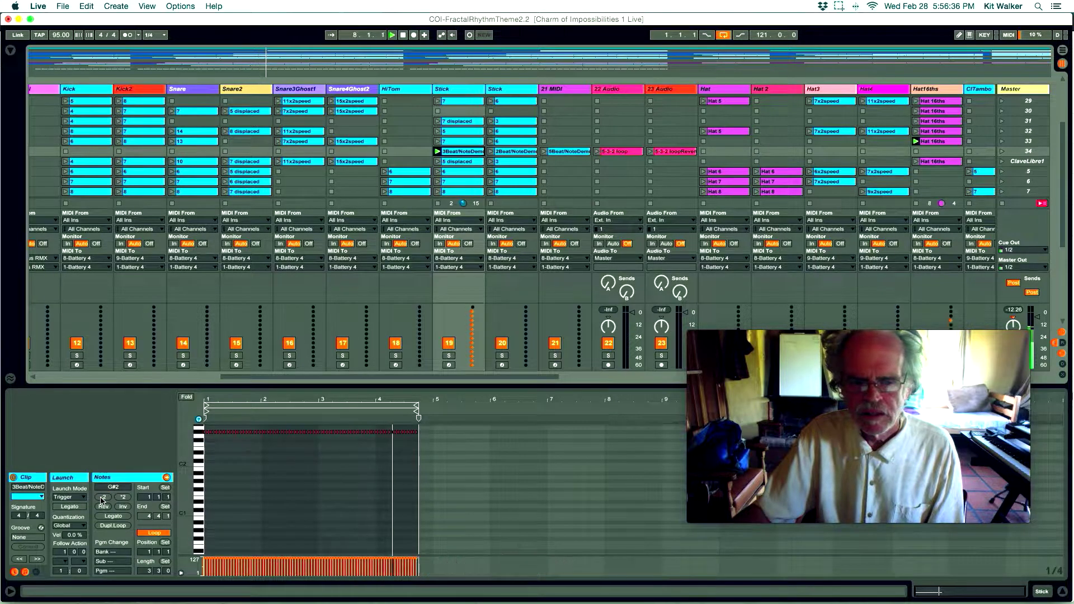
click(101, 498)
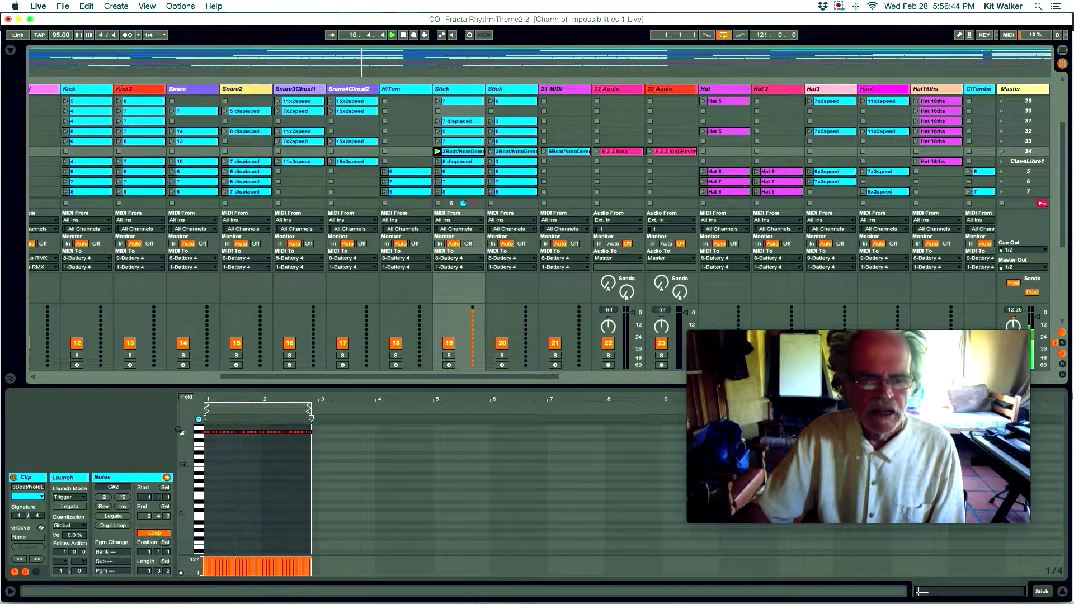
click(101, 498)
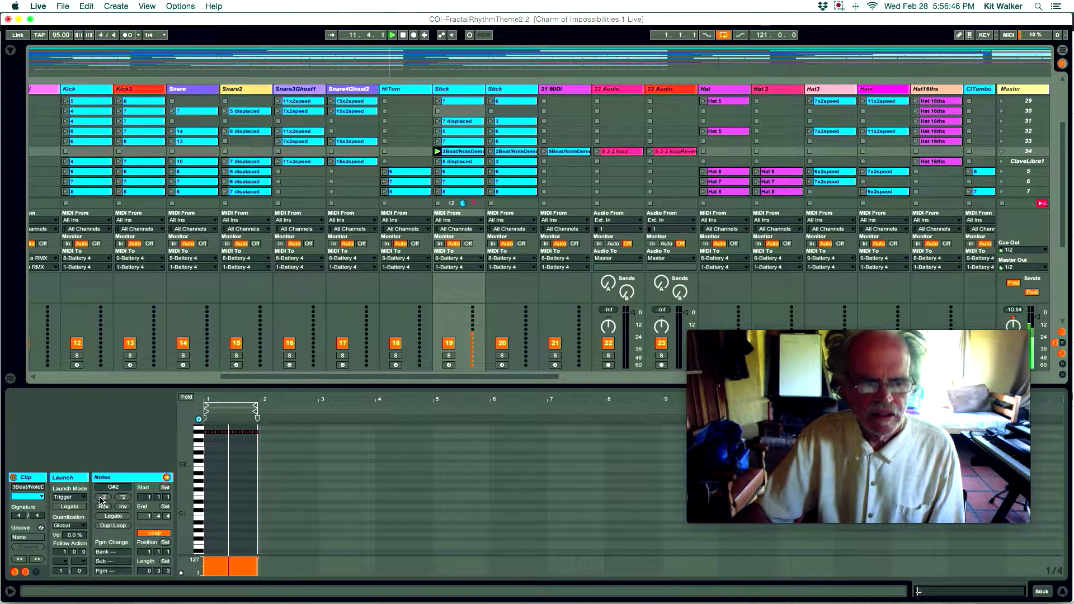
click(102, 499)
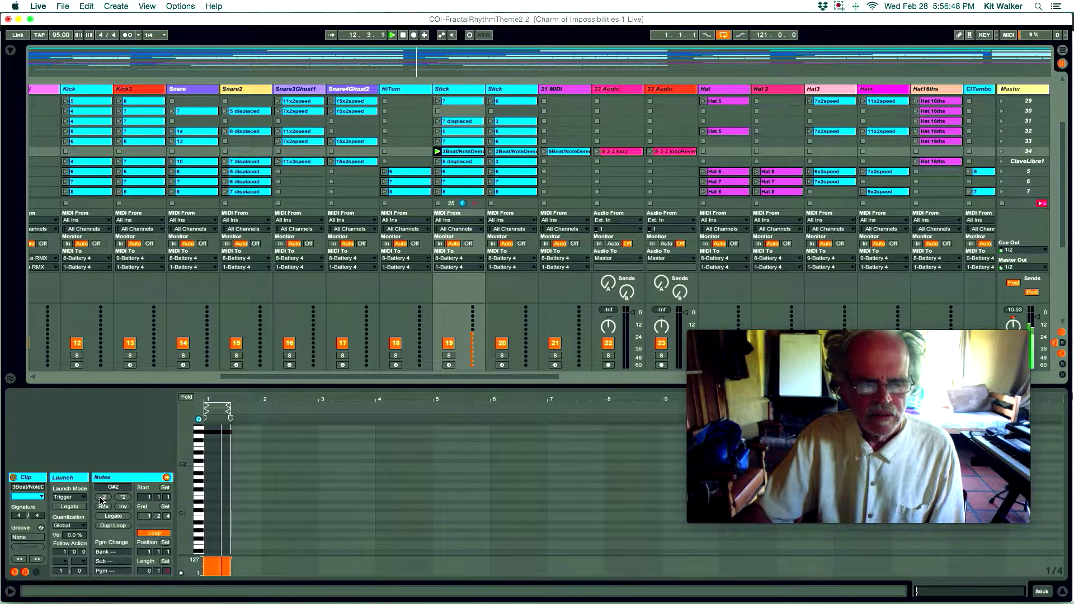
click(102, 498)
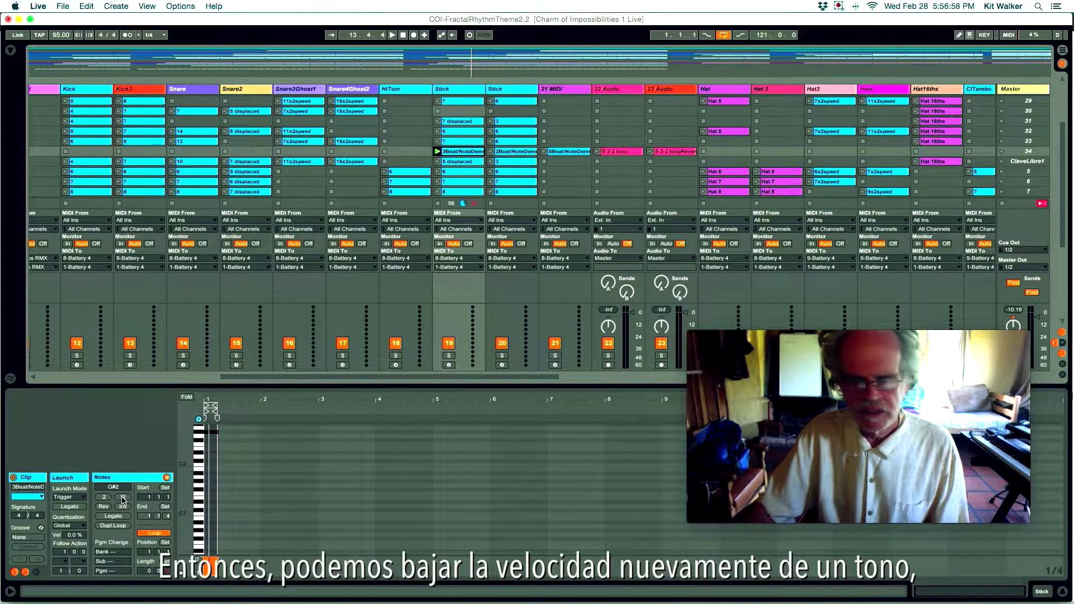
Restart playback and slow the 3Beat clip back to its original 15-bar loop by halving its note speed six times
key(space)
click(123, 496)
click(123, 497)
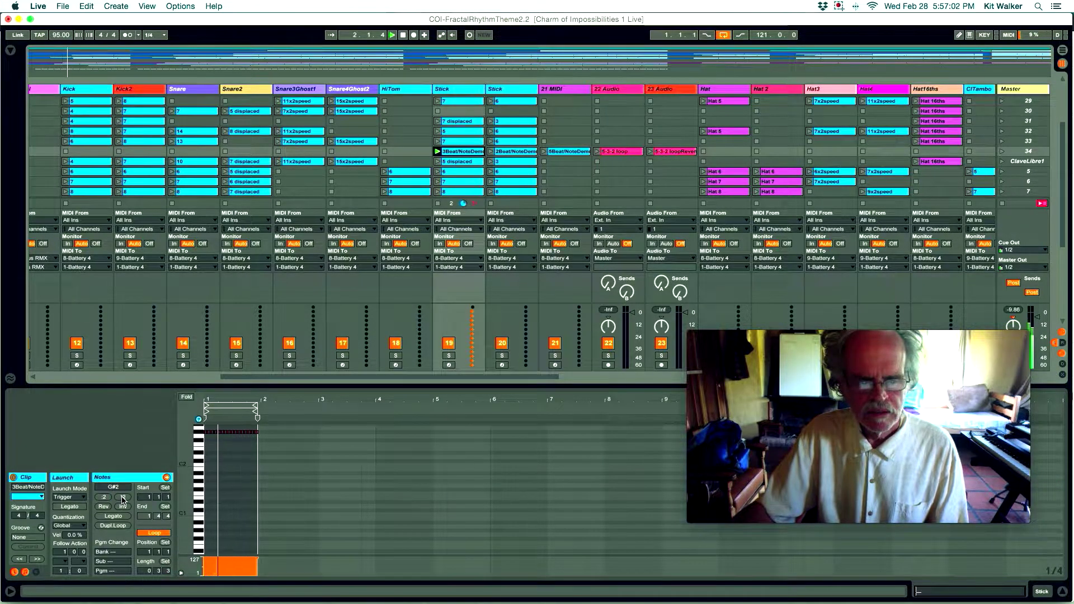
click(123, 497)
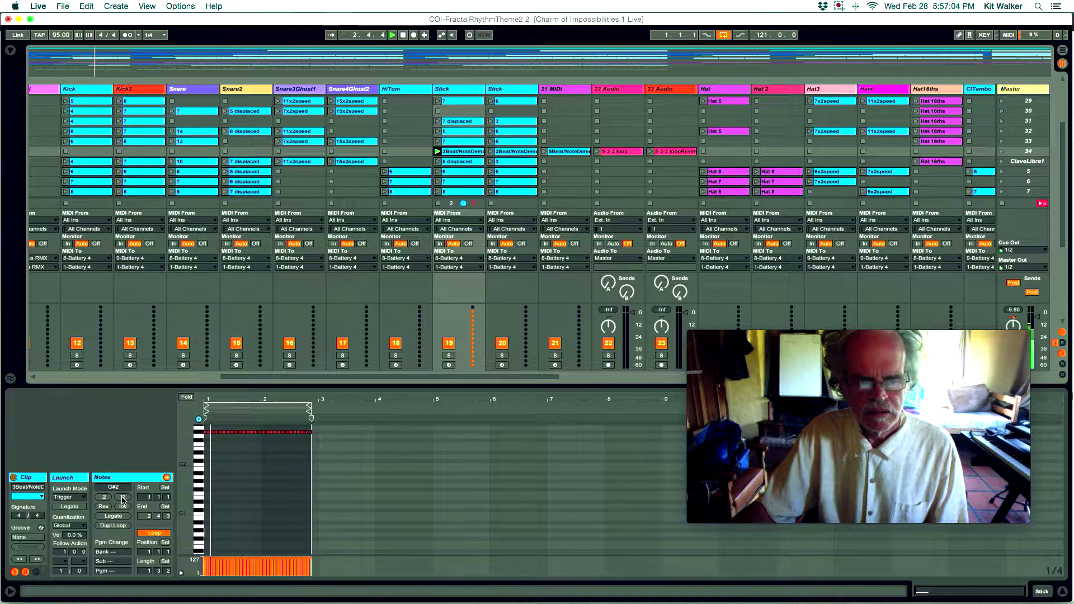
click(123, 497)
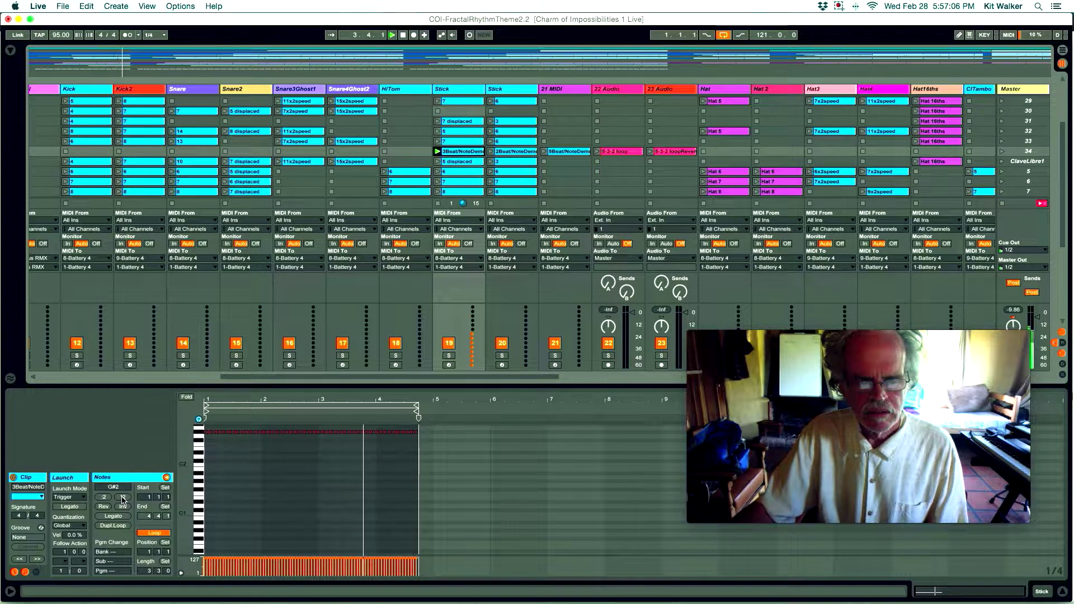
click(123, 497)
click(123, 497)
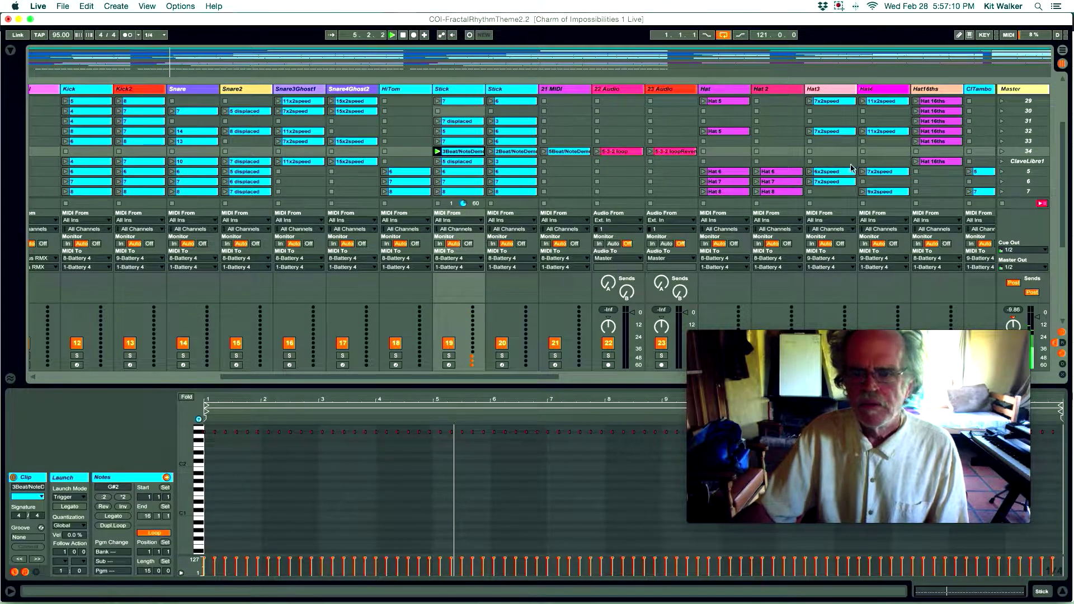
Play the 2Beat clip on Stick track 20 with the Hat 16ths clip of scene 33, and double the 2Beat clip's note speed six times
click(915, 142)
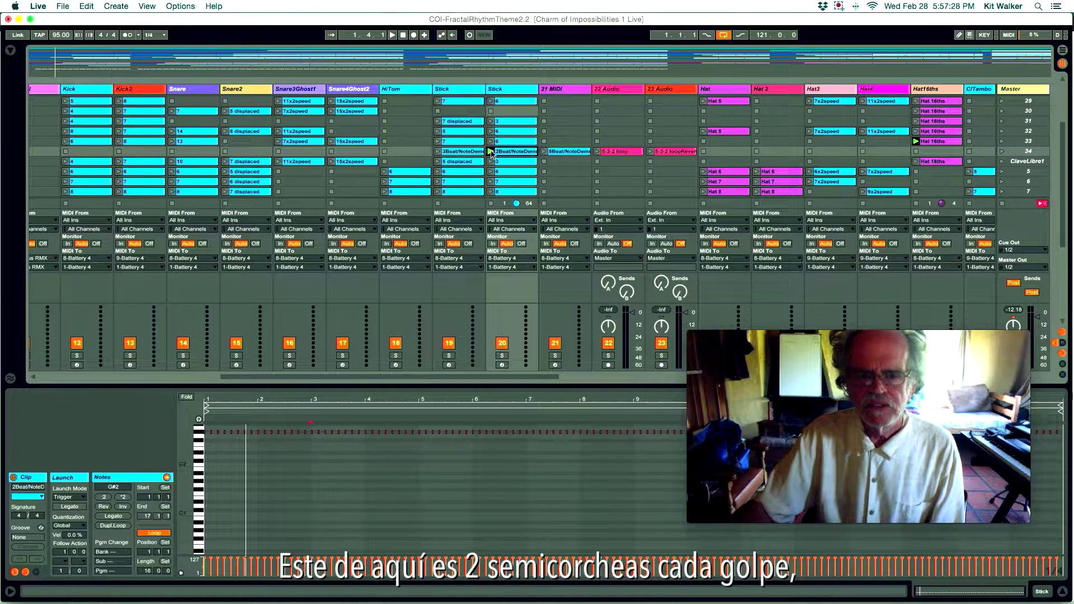
click(490, 151)
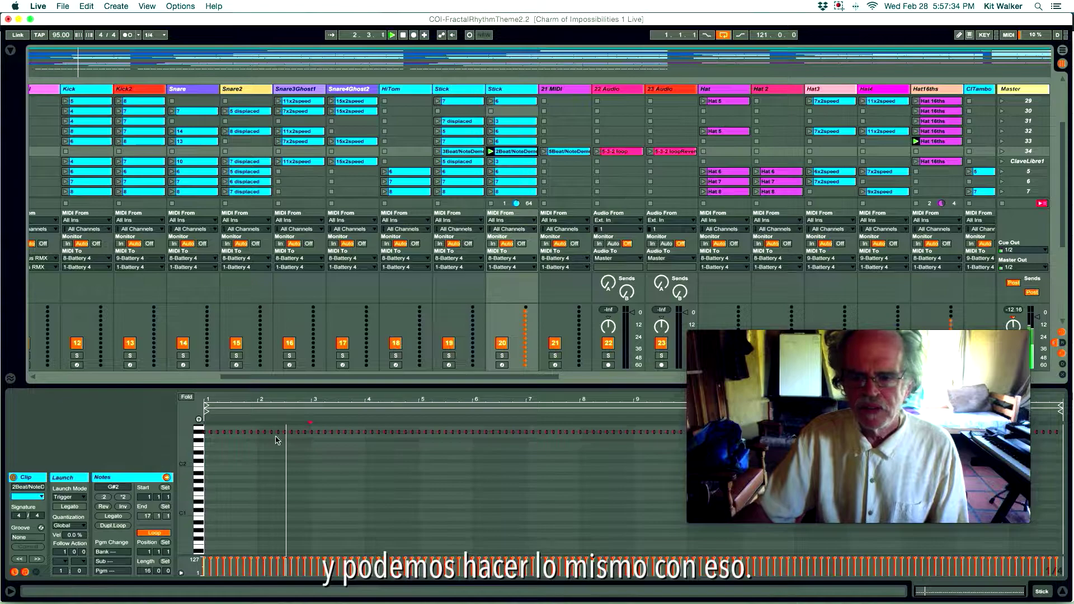
click(102, 497)
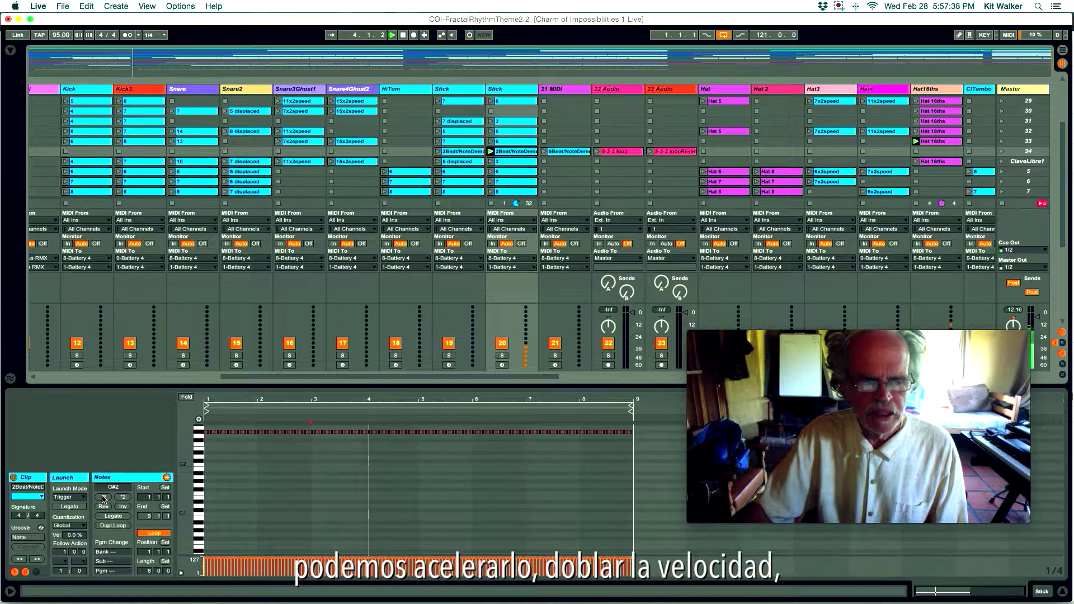
click(102, 497)
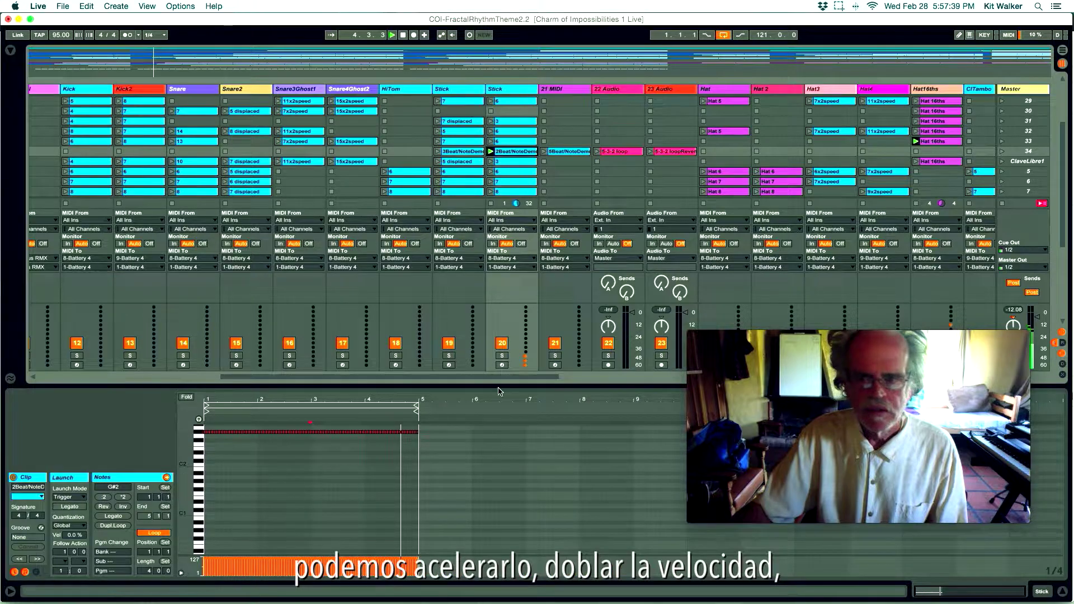
click(103, 497)
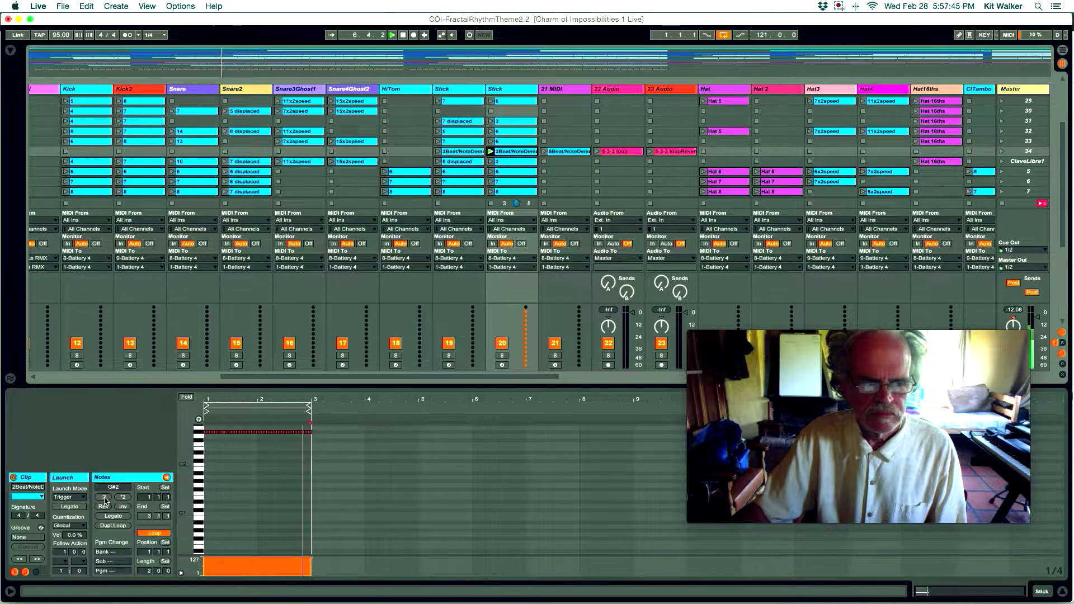
click(104, 498)
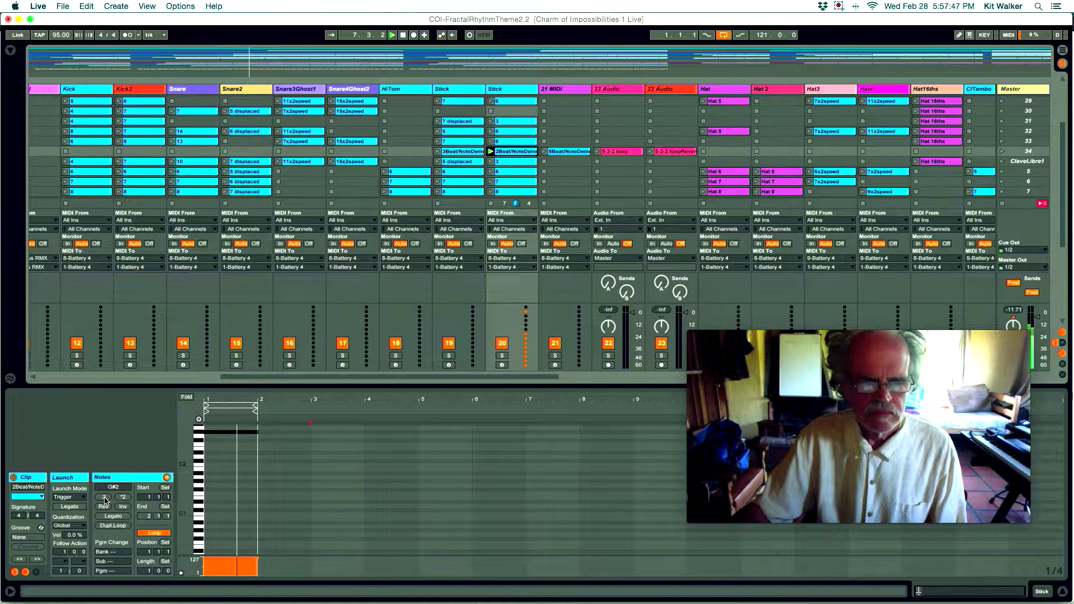
click(103, 498)
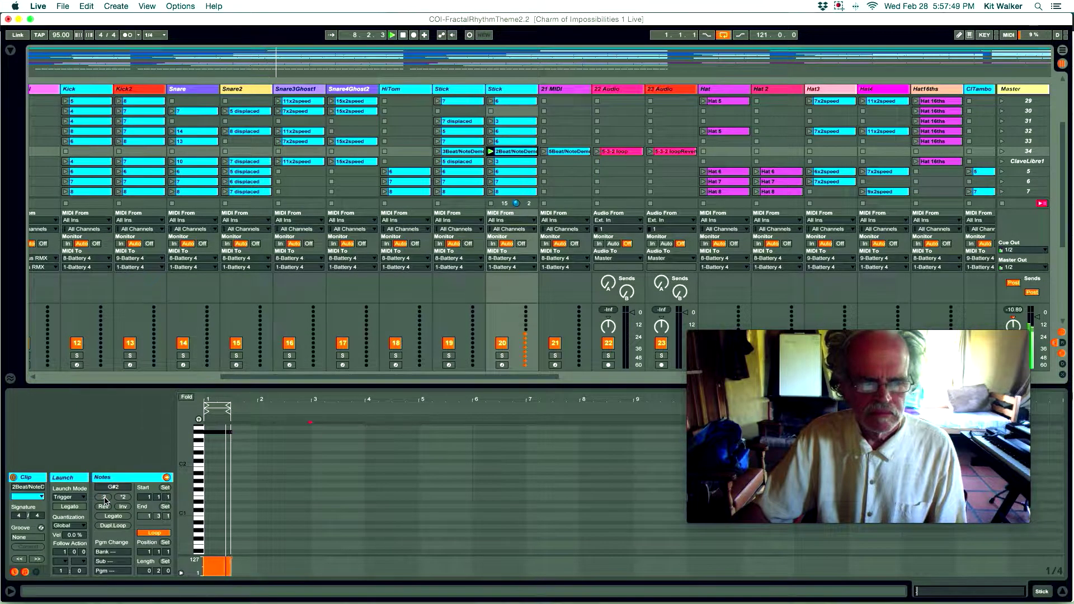
click(103, 498)
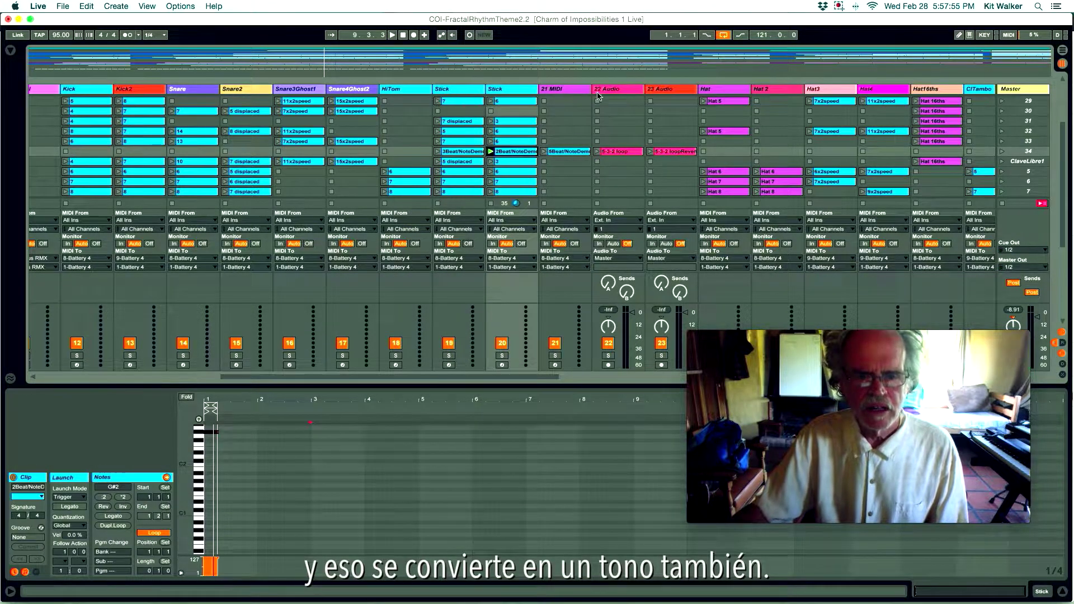
Launch the 3Beat clip in scene 34, double its note speed six times and launch the 2Beat clip alongside it
click(468, 151)
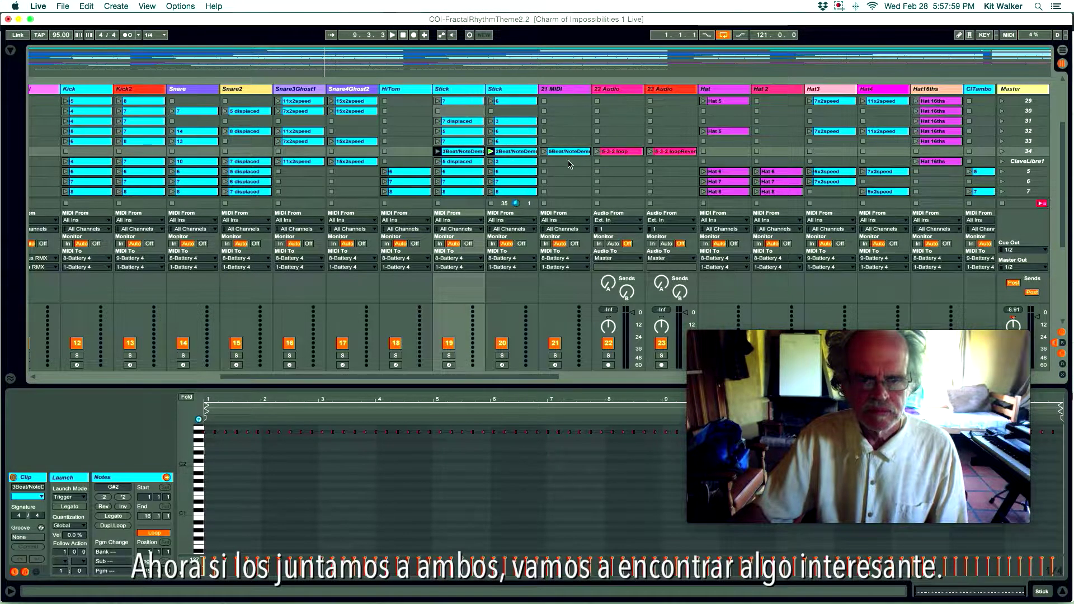
click(546, 165)
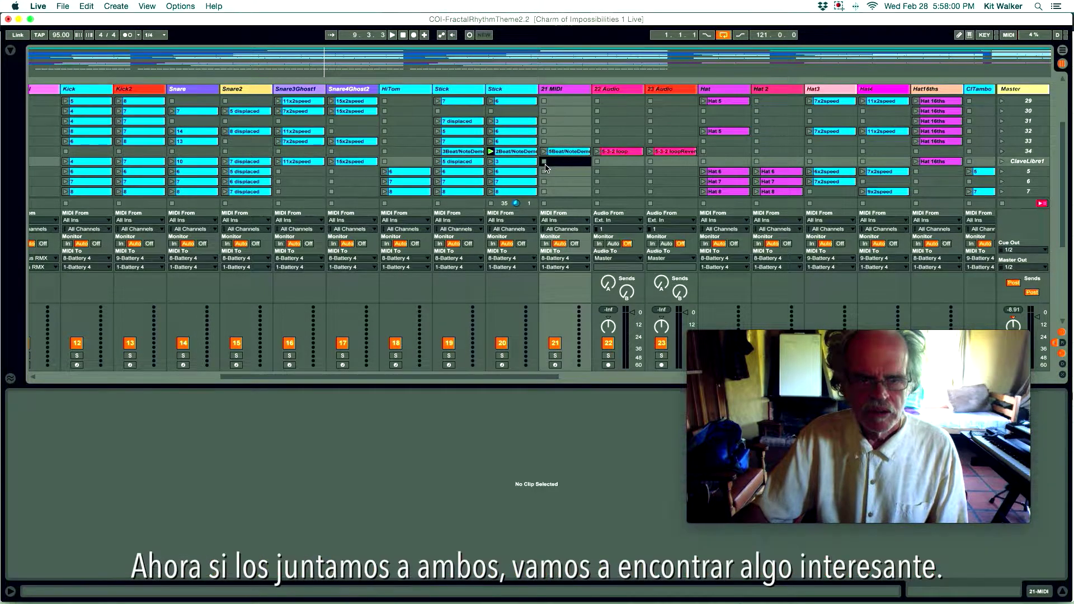
click(438, 152)
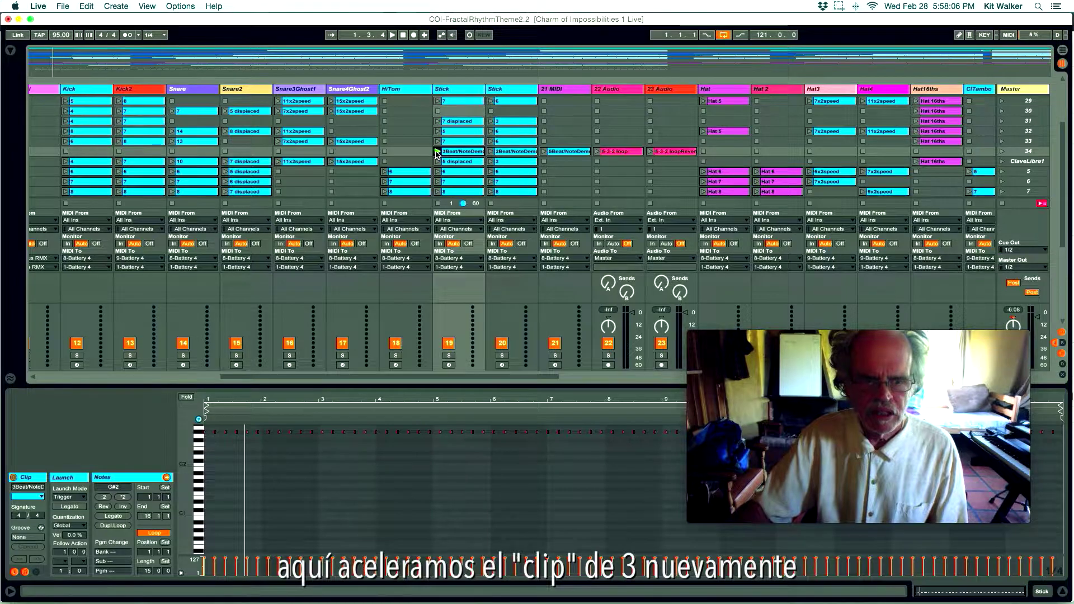
click(103, 497)
click(104, 498)
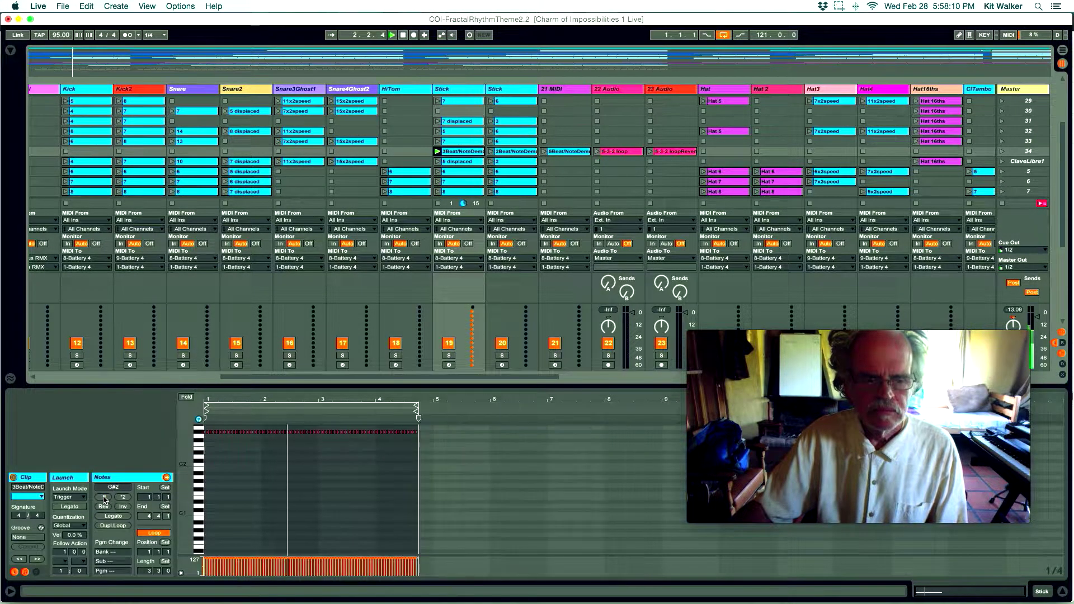
click(104, 498)
click(104, 498)
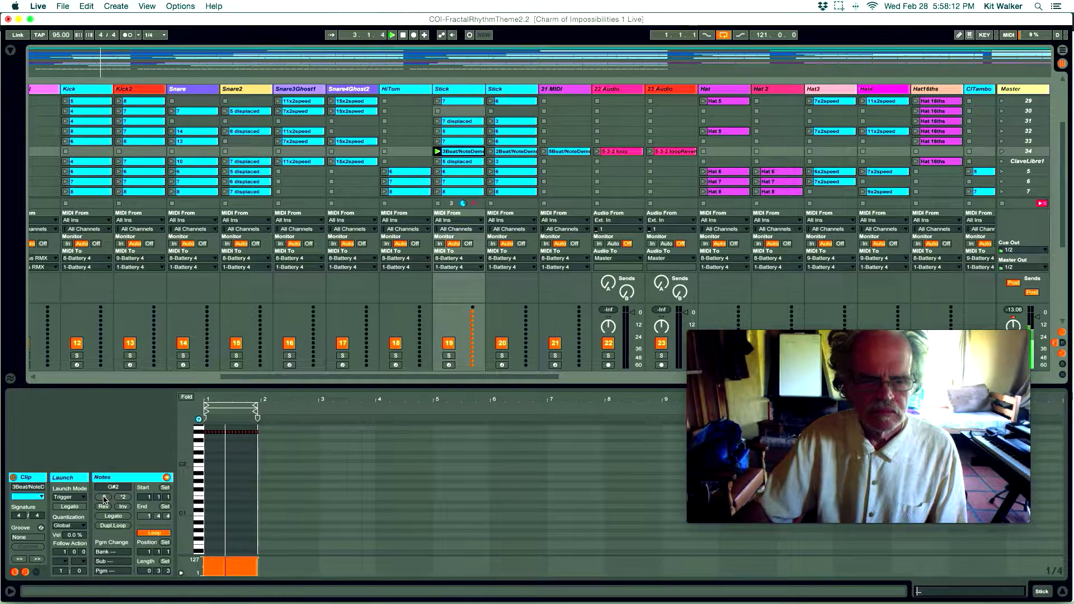
click(103, 499)
click(103, 498)
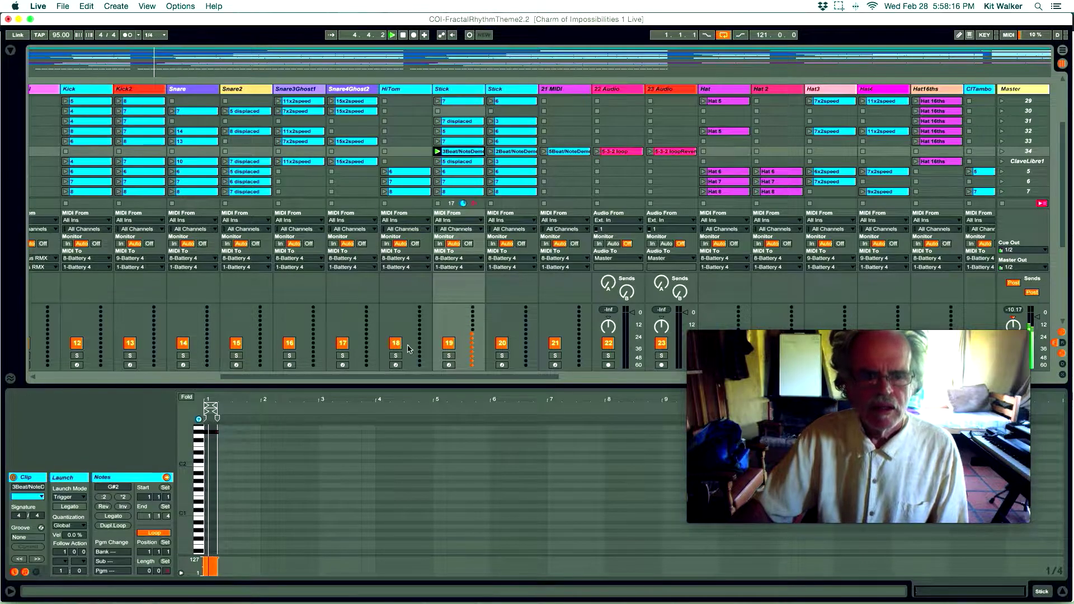
click(490, 151)
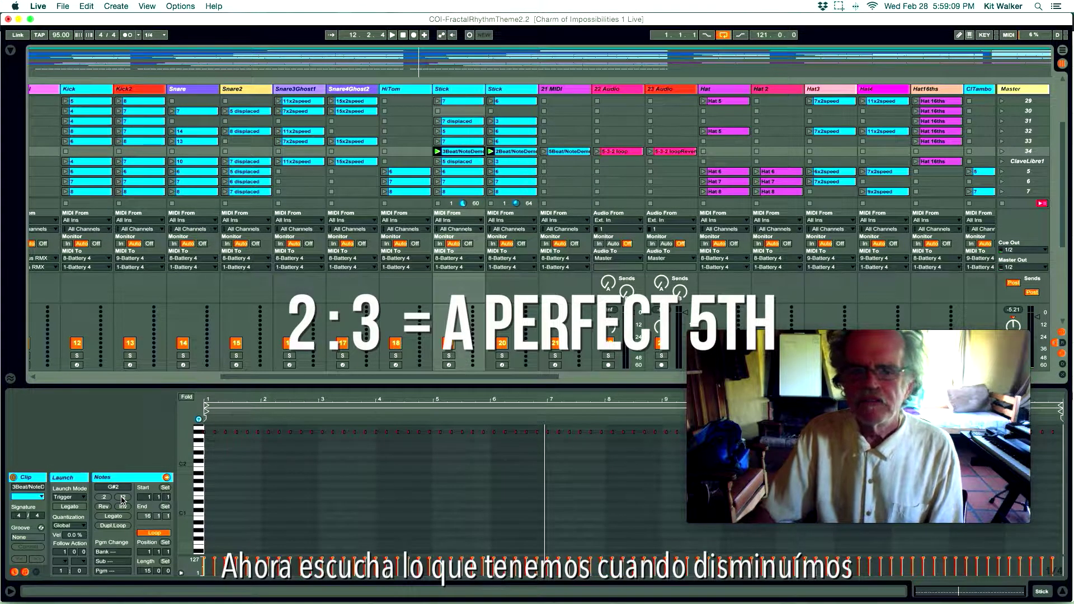
Play the slowed-down 2Beat and 3Beat clips of scene 34 separately and together as a 2 against 3 polyrhythm
key(space)
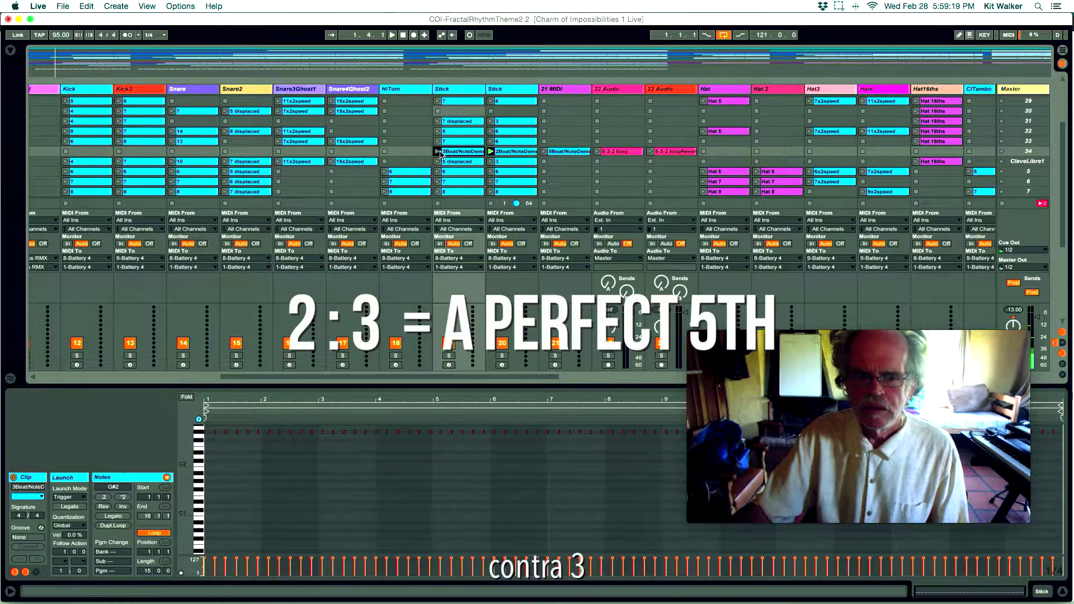
click(491, 204)
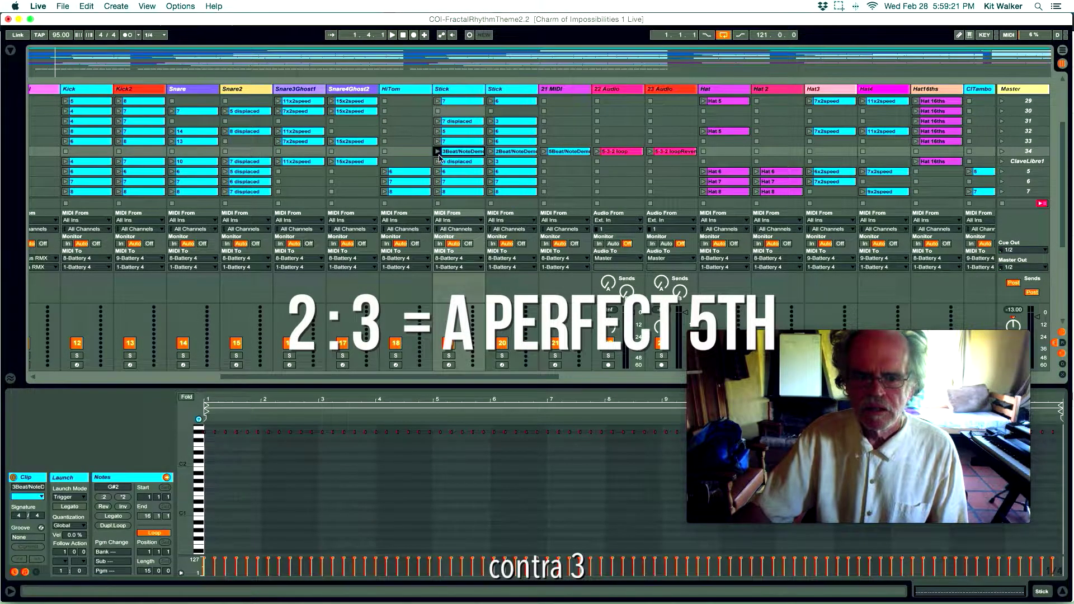
click(438, 152)
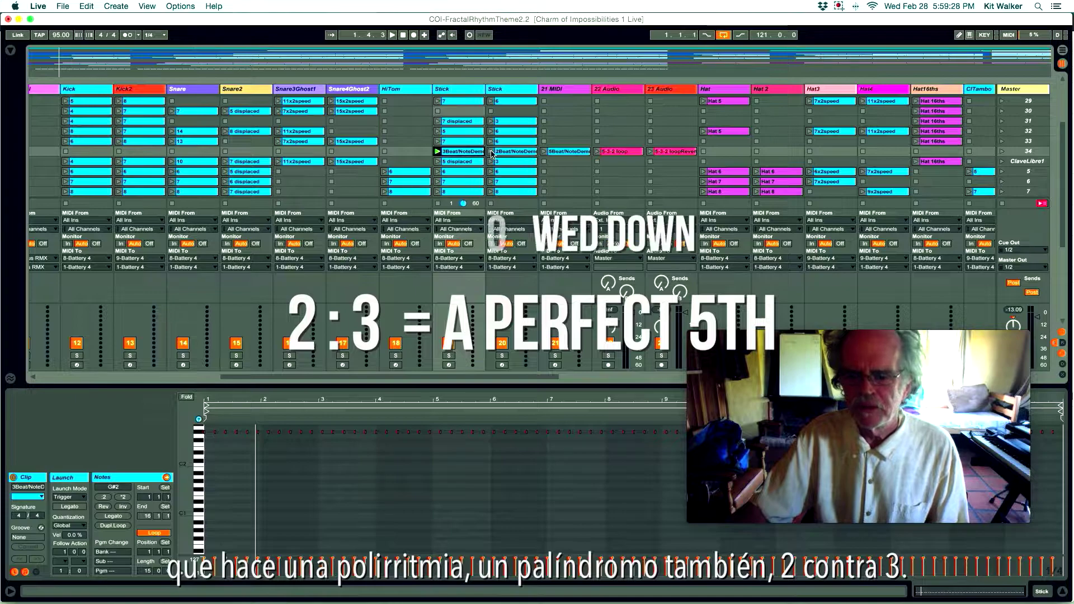
click(491, 151)
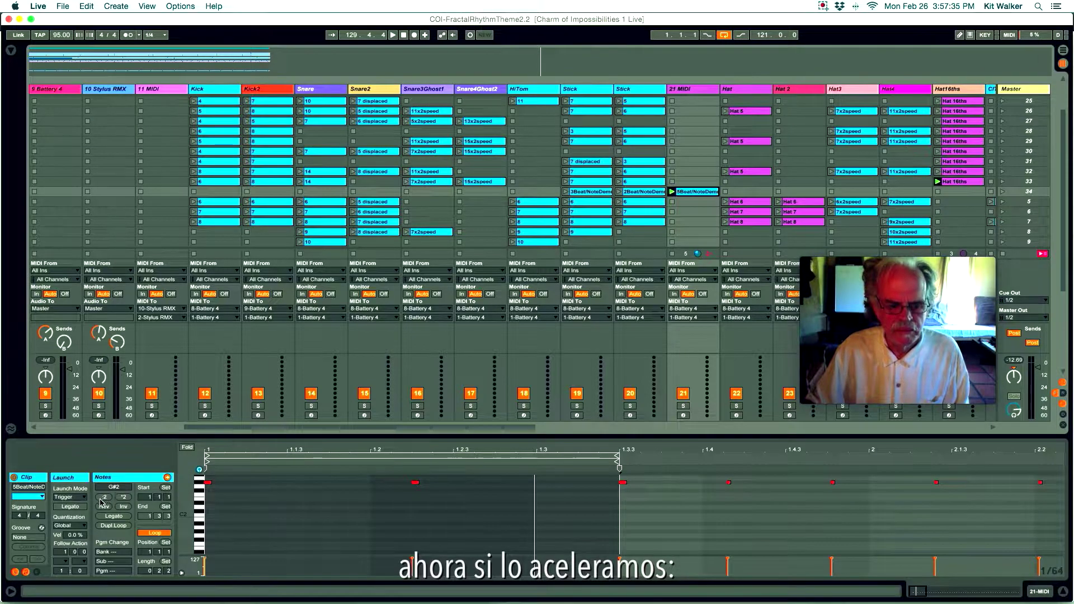
Double the note speed of the 21 MIDI track's 5Beat clip seven times and launch the sped-up 2Beat clip alongside it
click(102, 498)
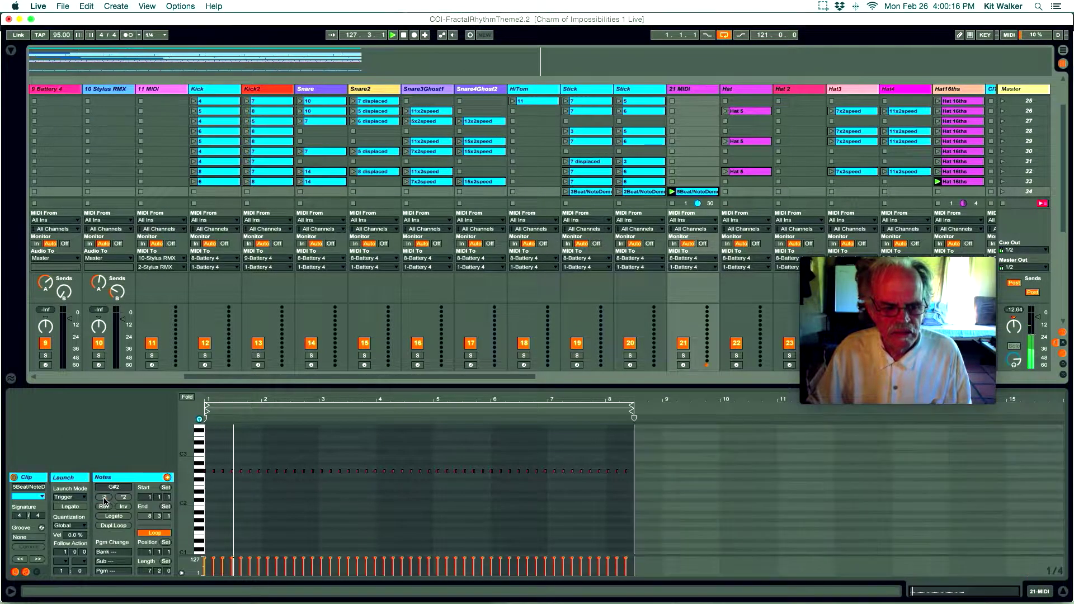
click(103, 499)
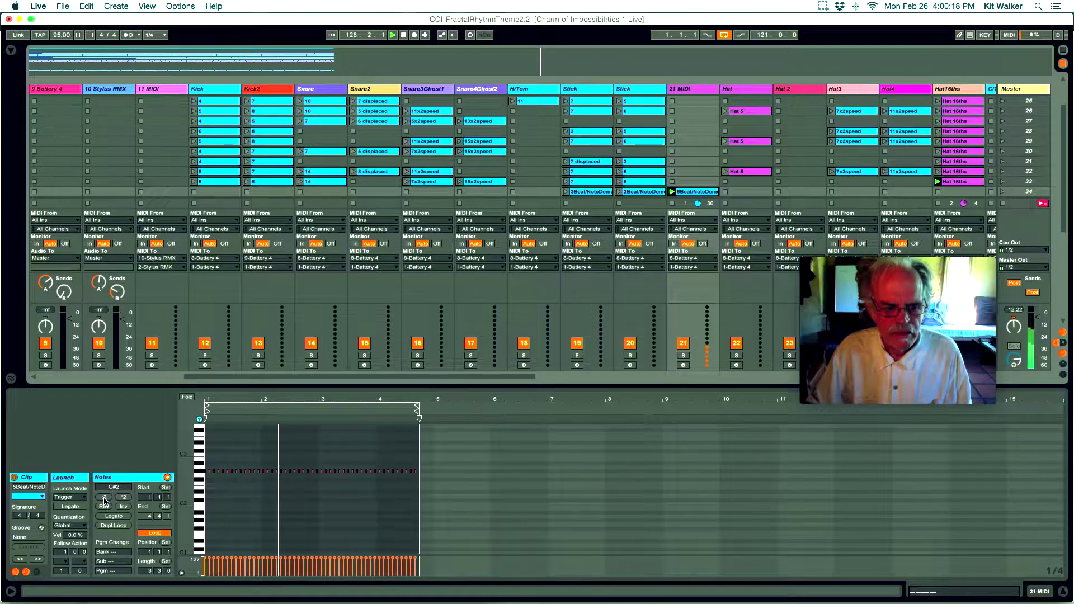
click(104, 499)
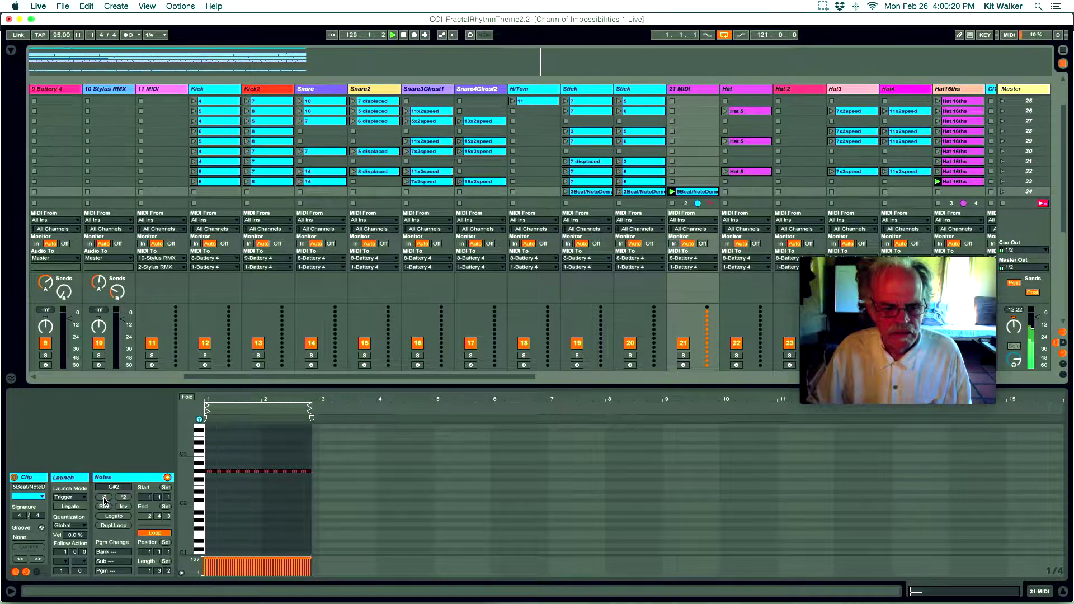
click(103, 499)
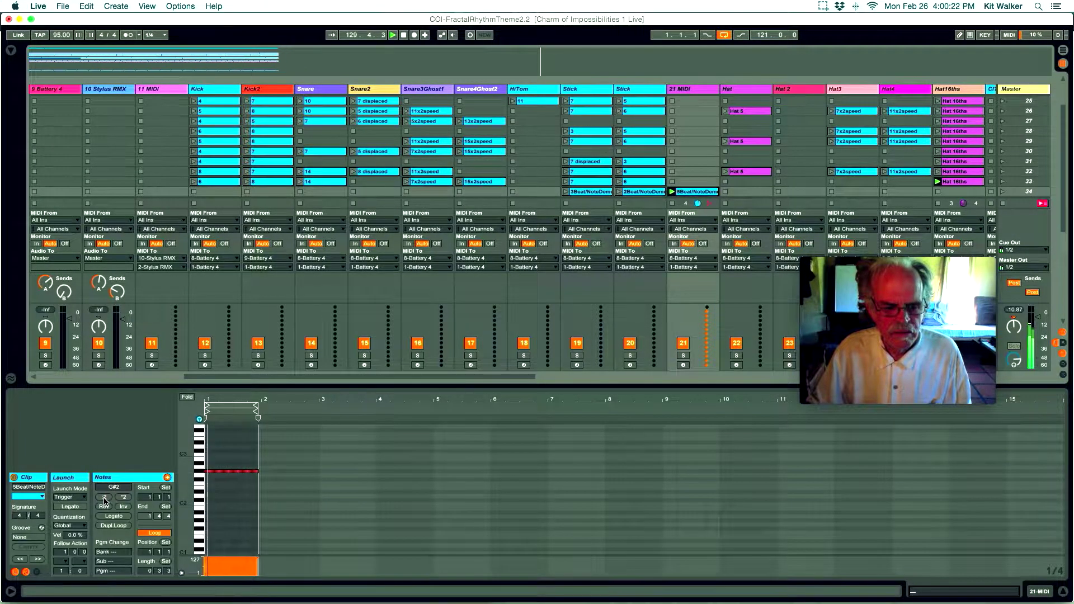
click(103, 498)
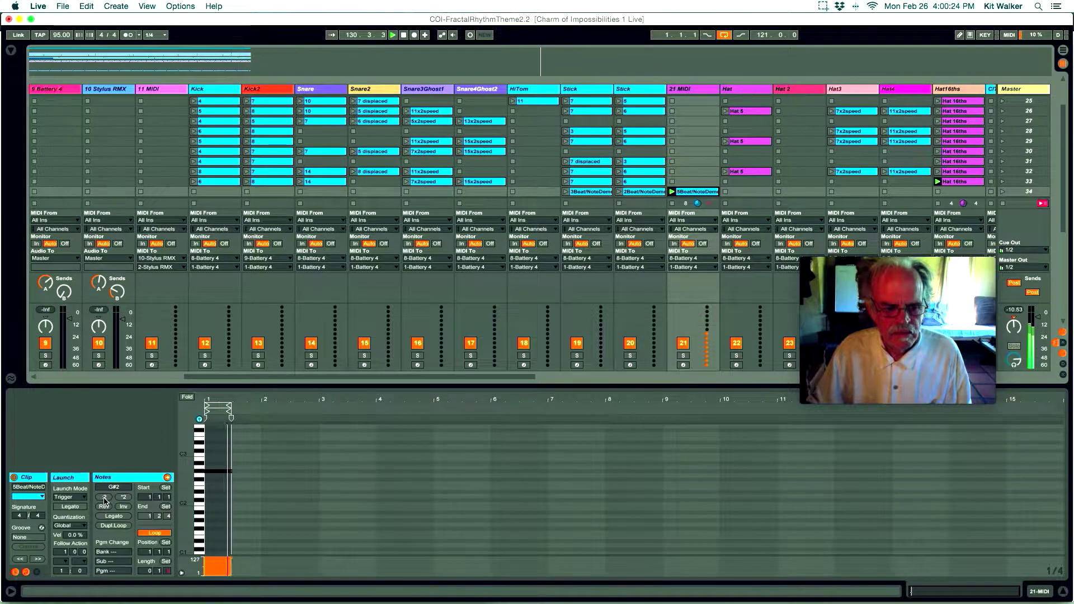
click(103, 499)
click(103, 499)
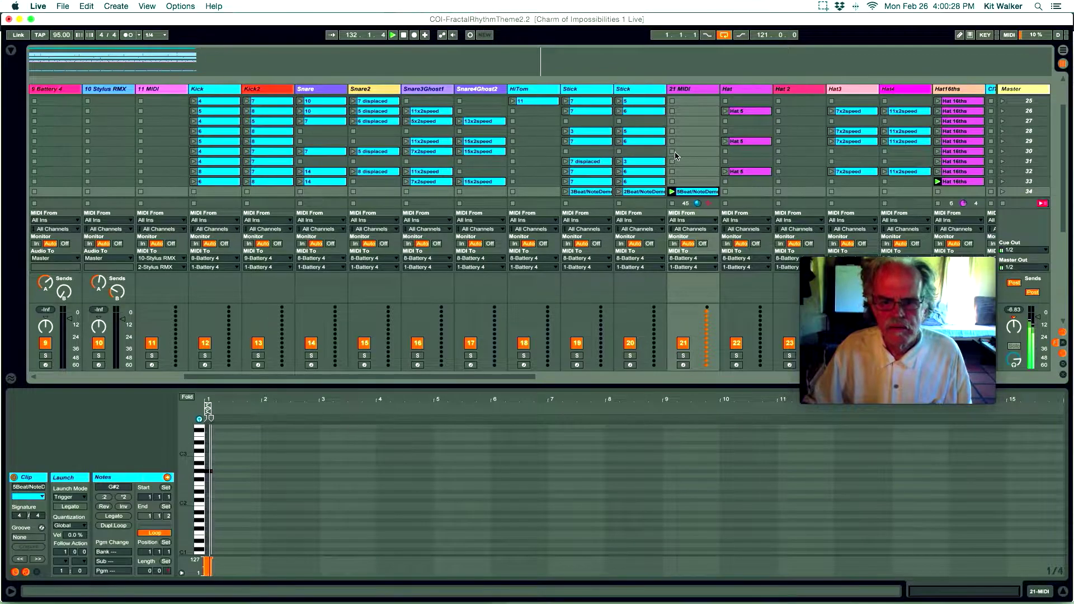
click(619, 193)
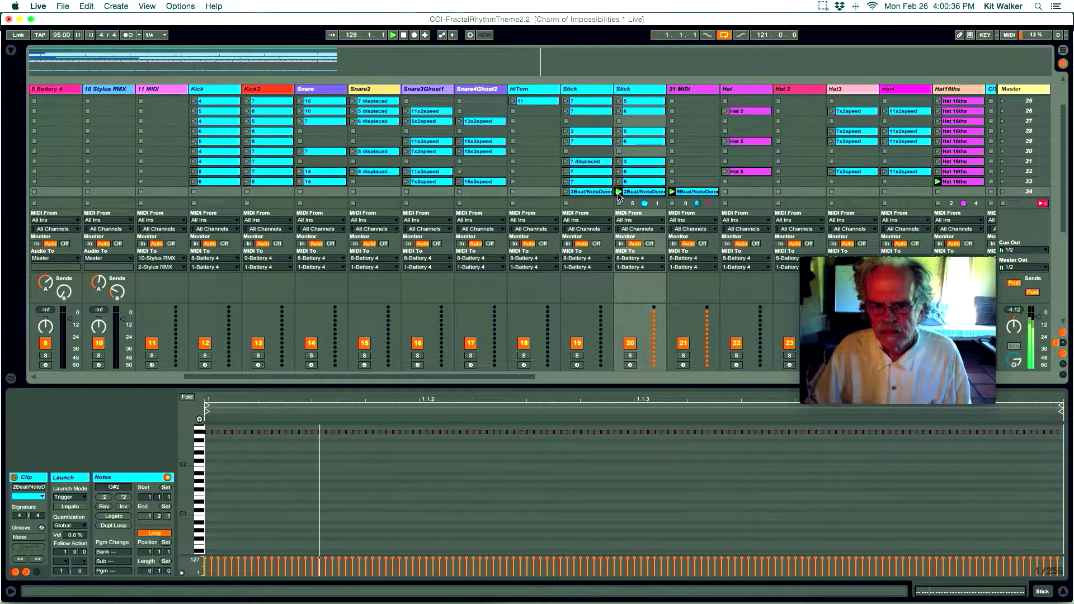
Stop the sped-up 2Beat clip, launch the 3Beat clip against the 5Beat clip, and add the 2Beat clip to complete the chord
click(620, 203)
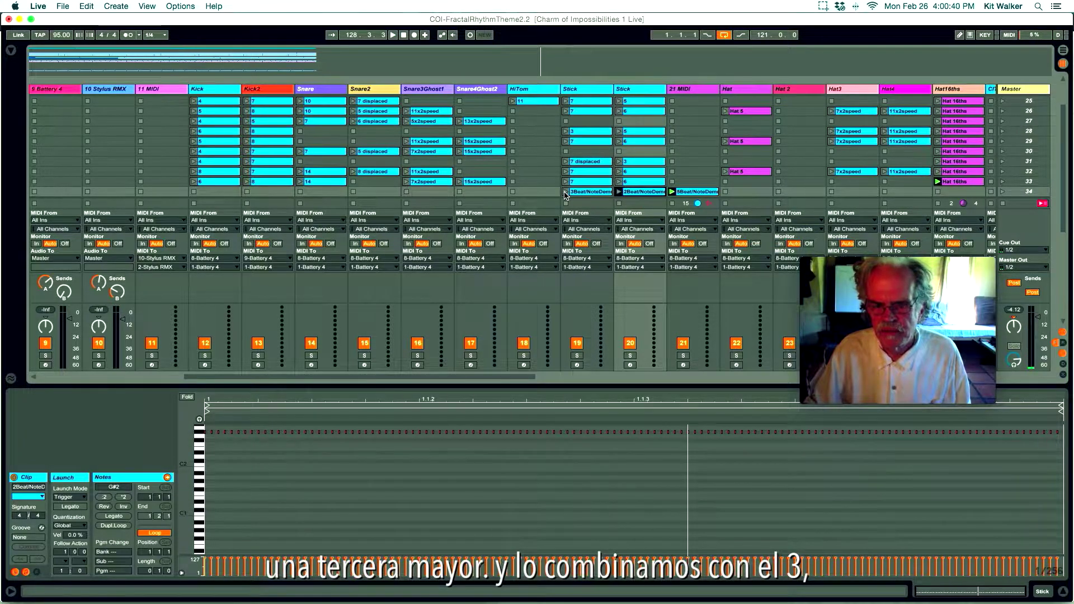
click(566, 192)
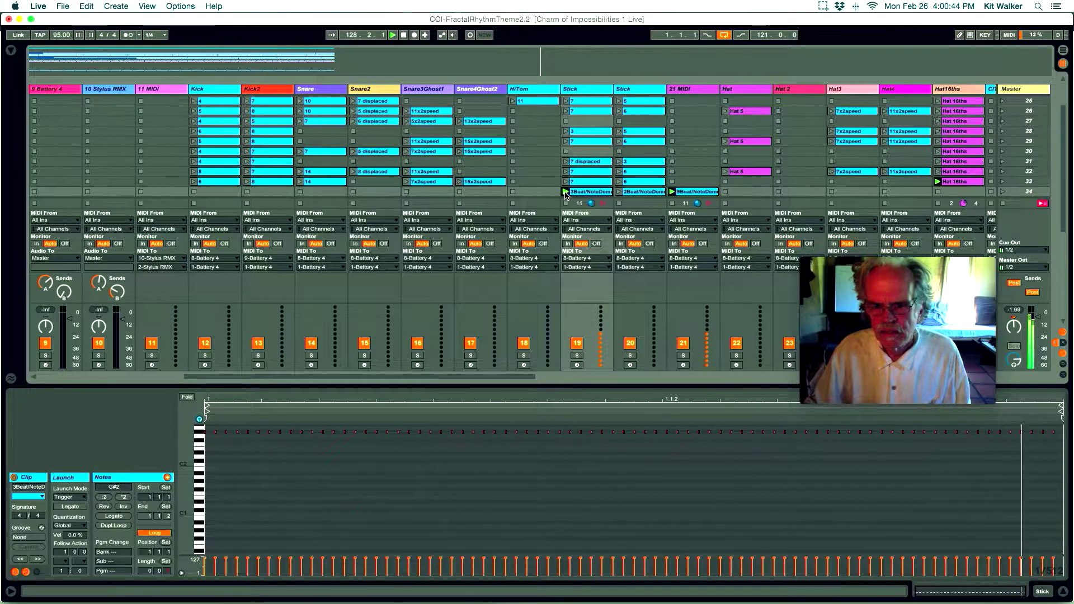
click(619, 192)
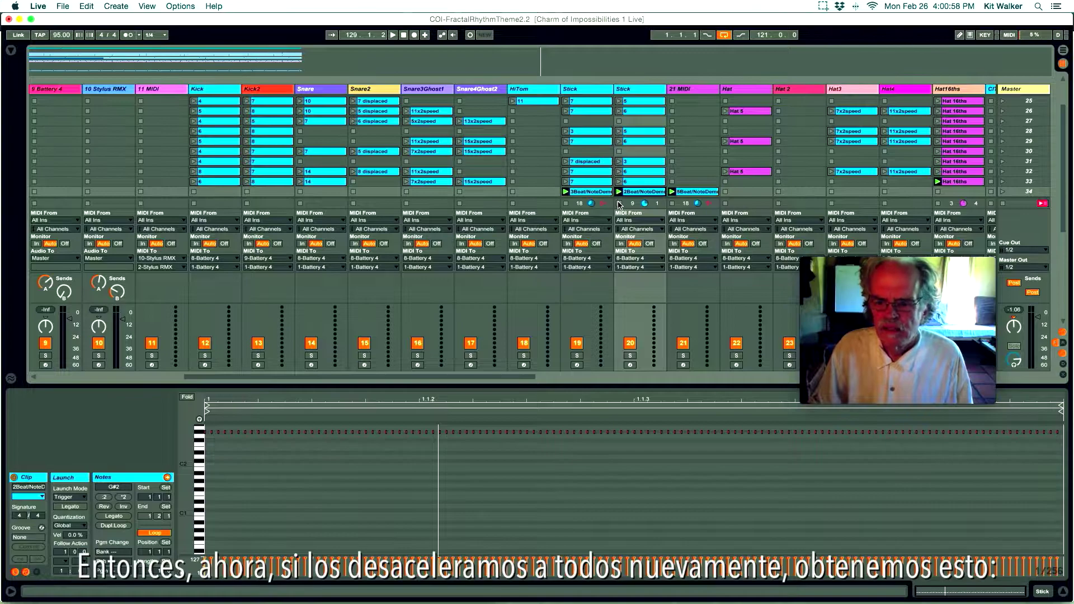
Play the slowed-down 3Beat and 2Beat clips of scene 34 separately, then combine them with the 5Beat clip as a three-part polyrhythm
click(687, 193)
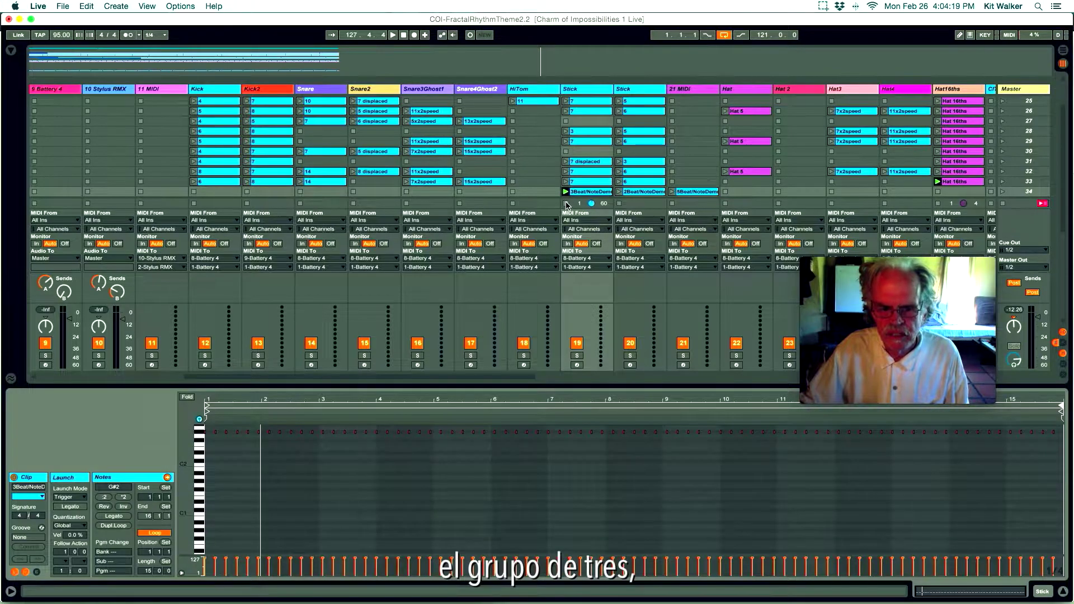
key(space)
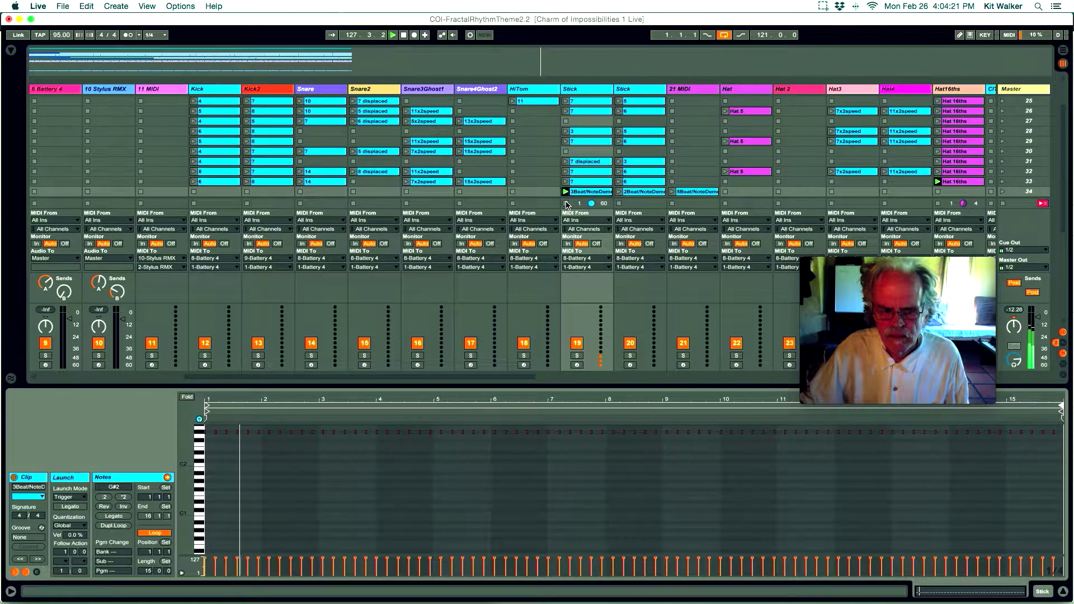
click(567, 204)
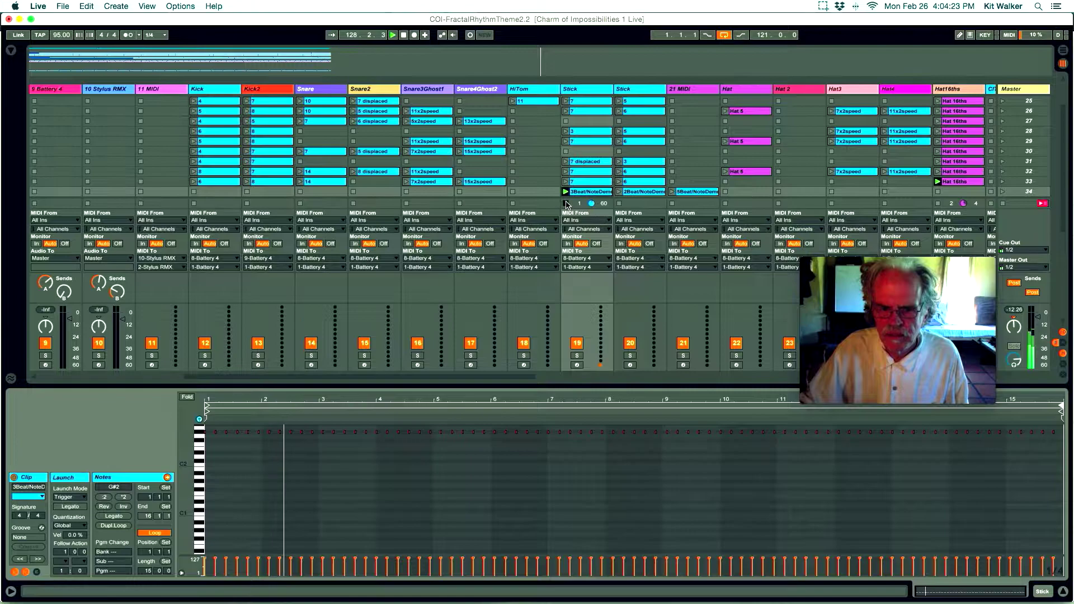
click(619, 192)
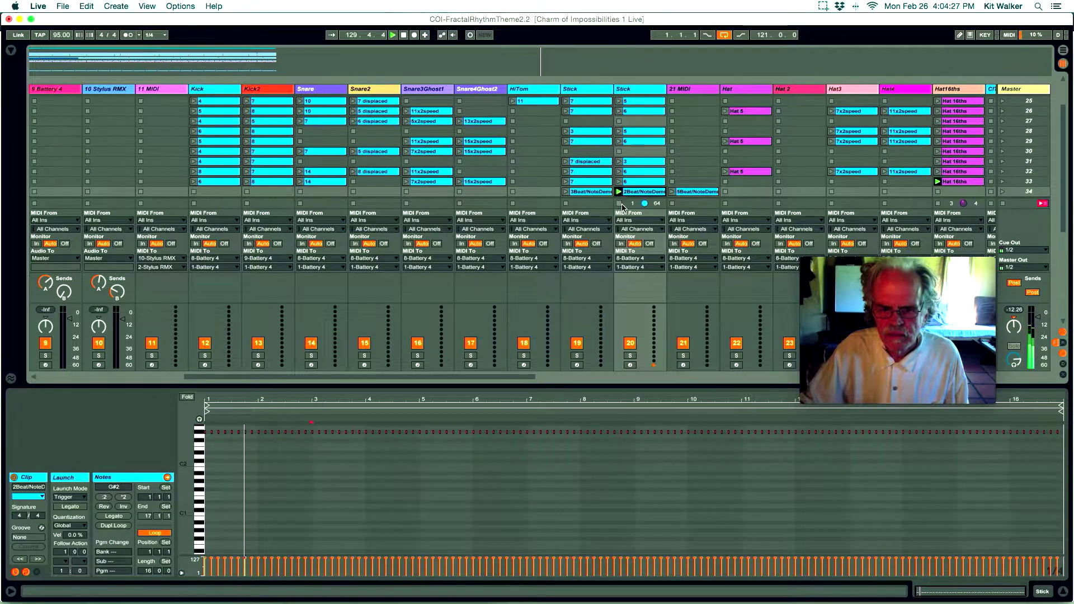
click(673, 192)
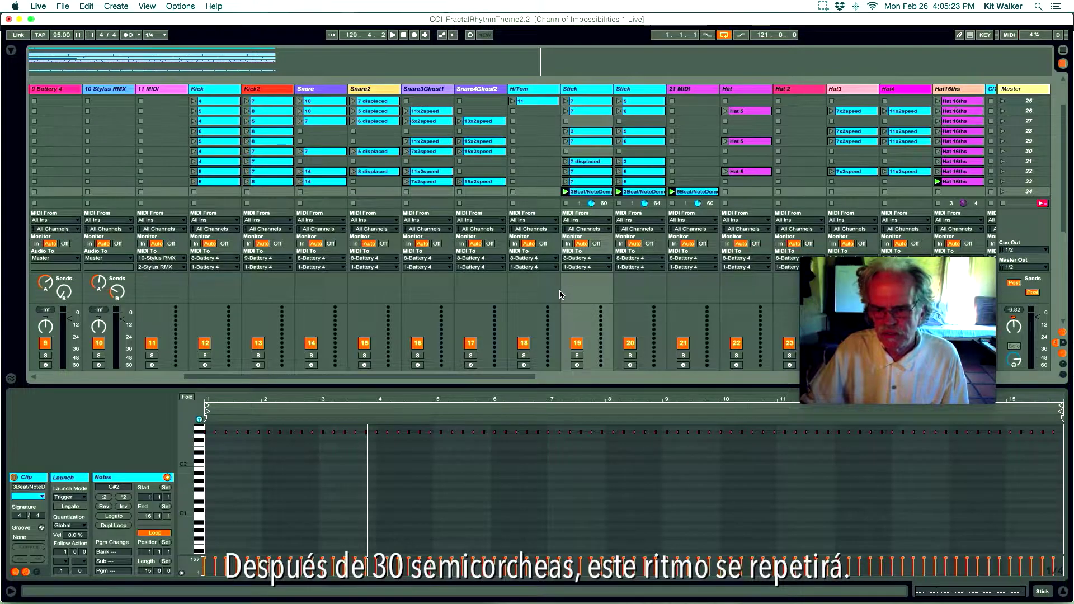
key(space)
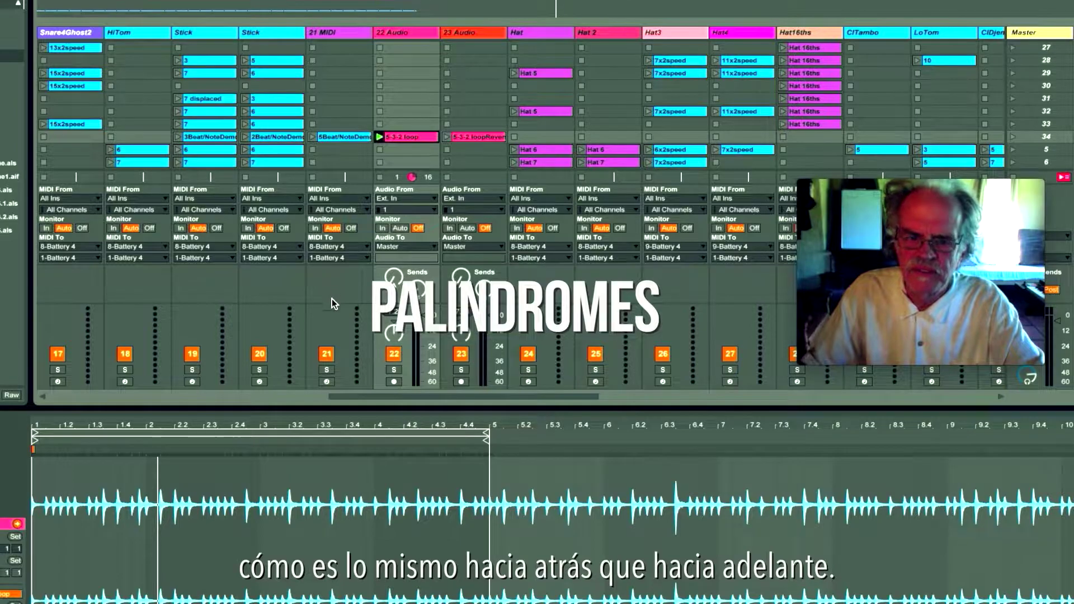
Launch the 5-3-2 loop clip on the 22 Audio track together with the Hat 16ths clip of scene 33
click(380, 137)
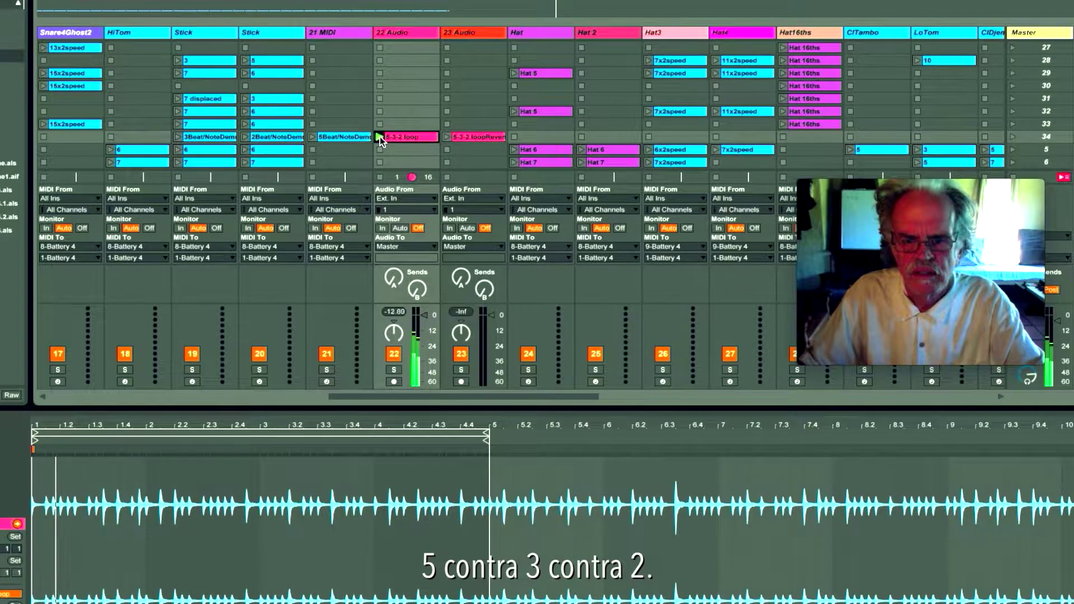
click(784, 125)
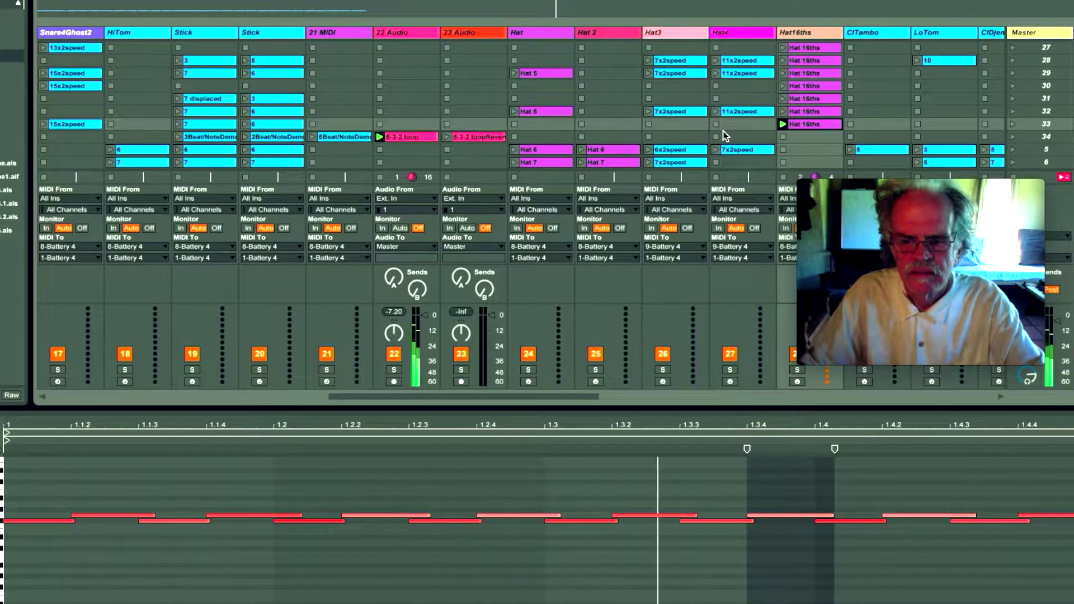
click(404, 139)
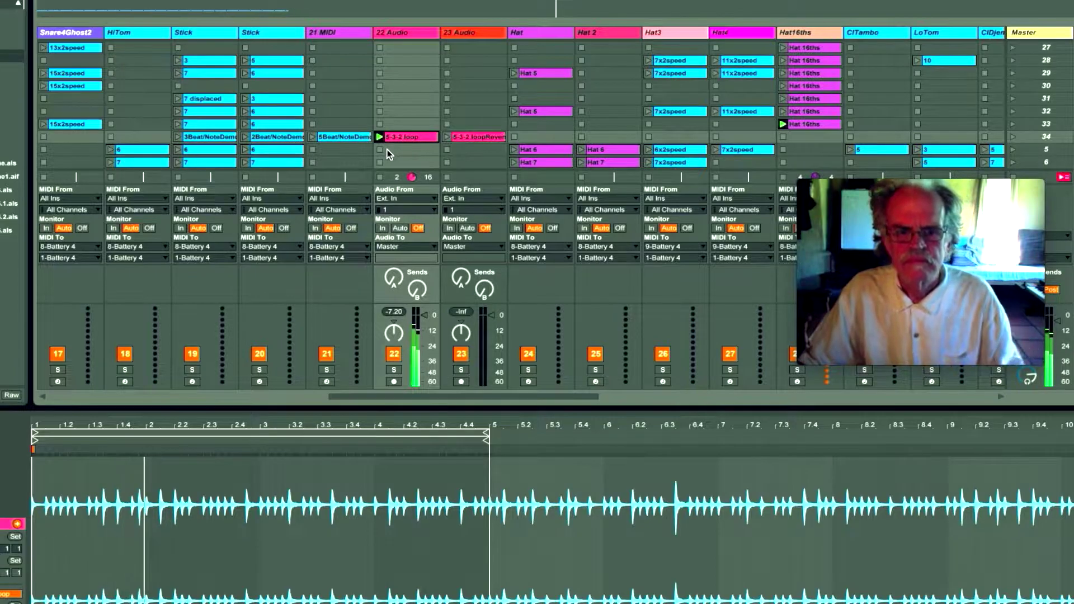
Stop the 5-3-2 loop, launch its reversed version on the 23 Audio track, and relaunch the forward loop alongside it
click(381, 152)
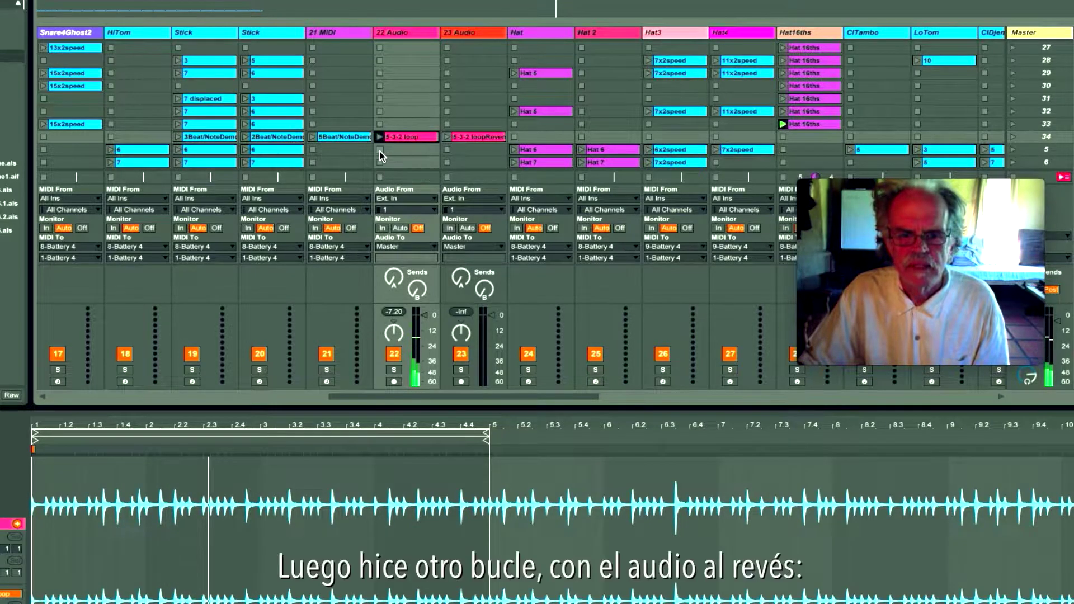
click(446, 138)
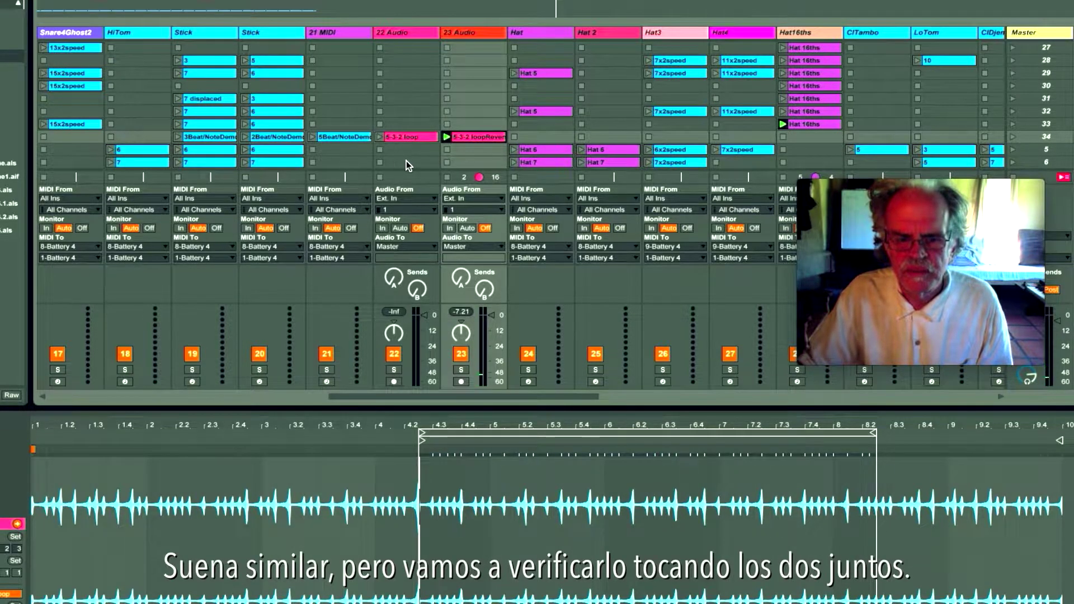
click(378, 137)
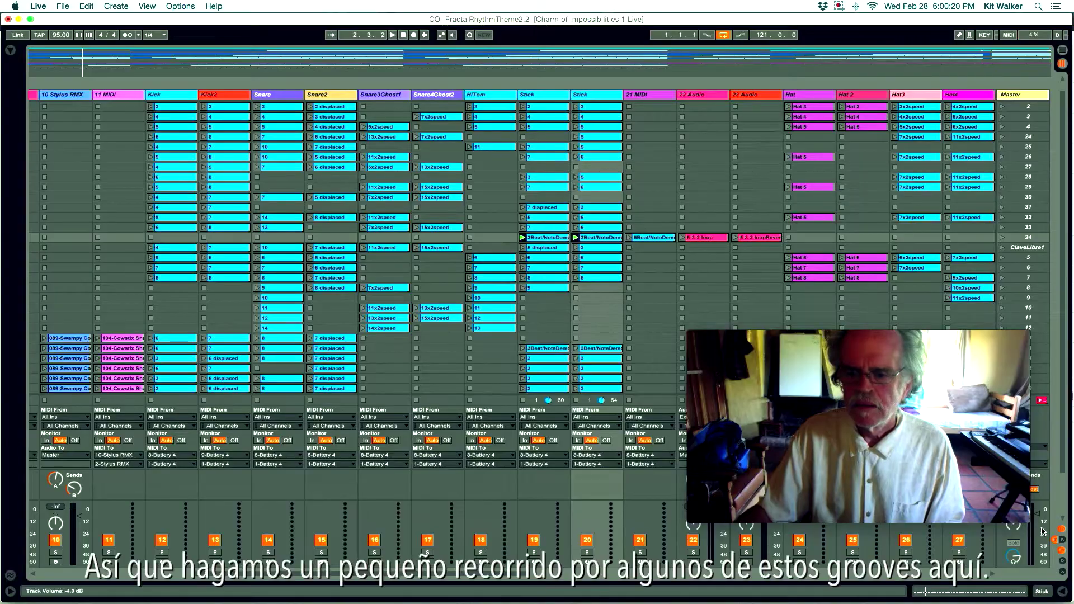
Launch scenes 24, 25, 26, 27 and 28 one after another to play the first five groove variations
scroll(714, 284, up, 1)
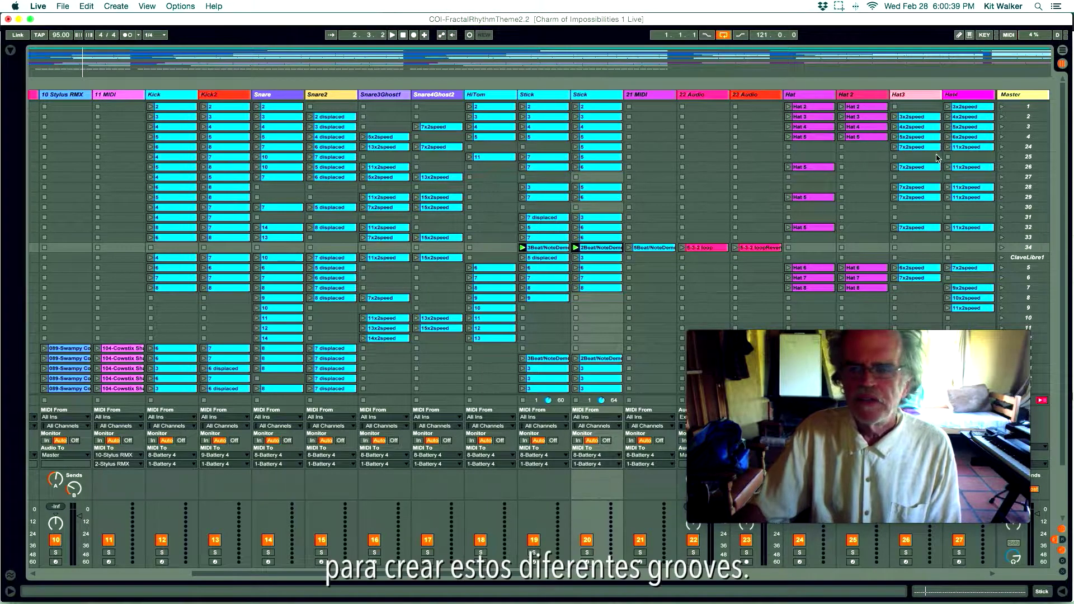
click(1002, 147)
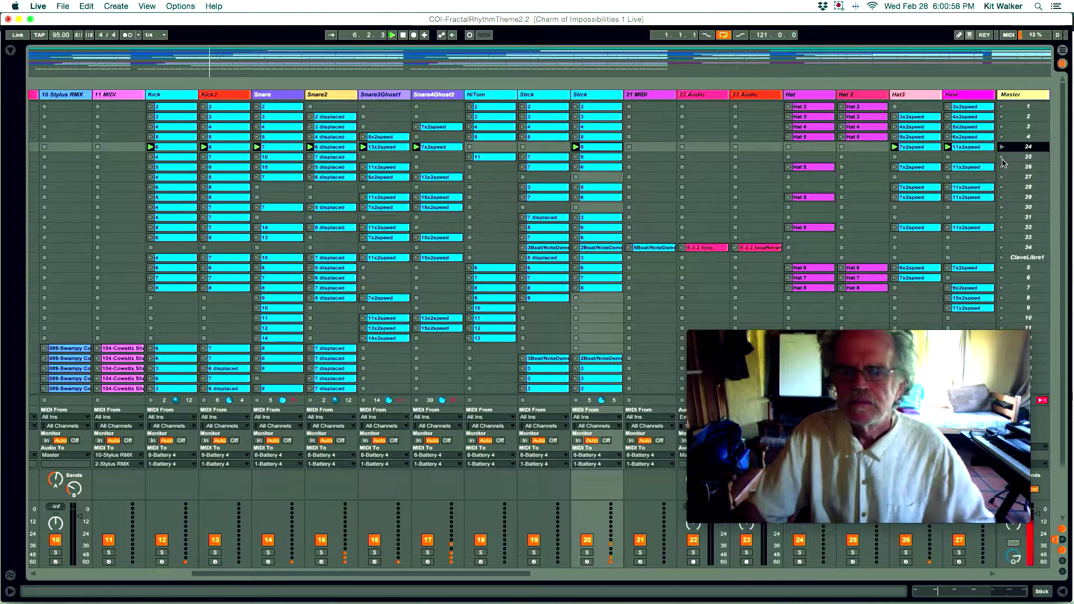
click(1002, 159)
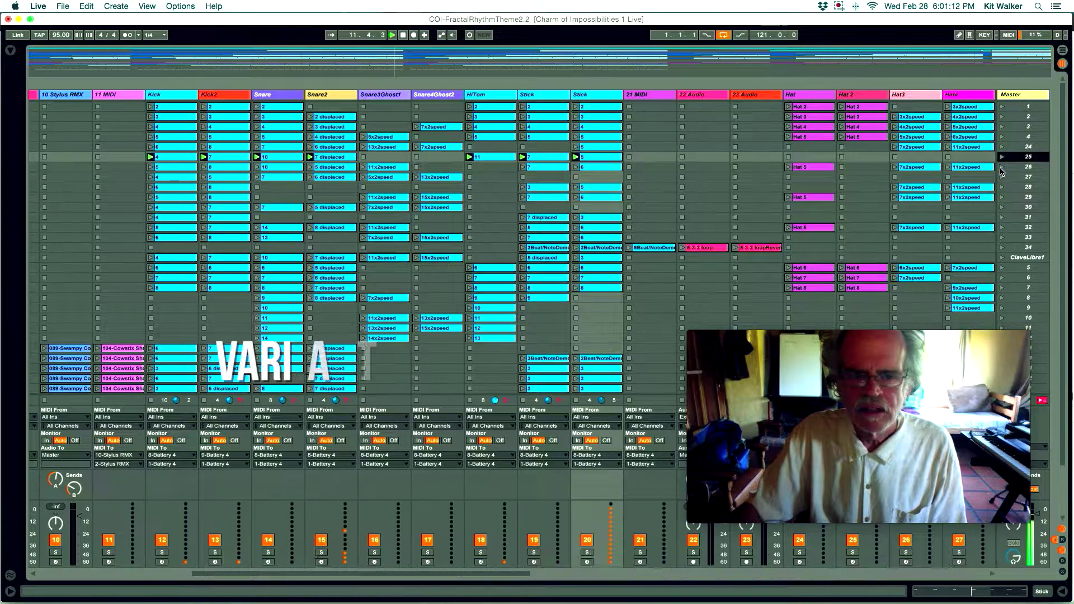
click(1001, 168)
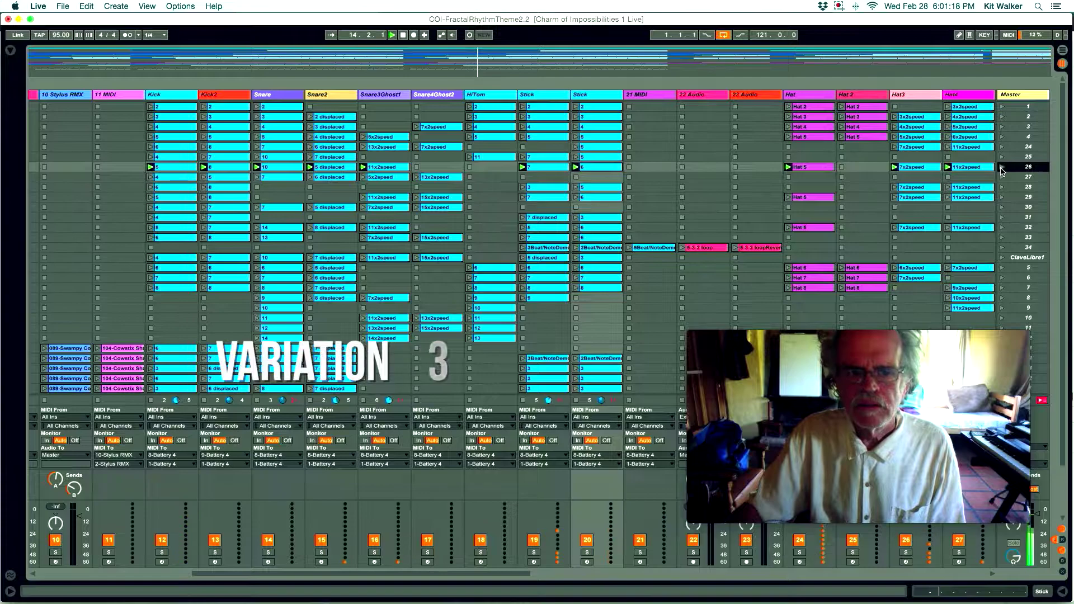
click(1002, 178)
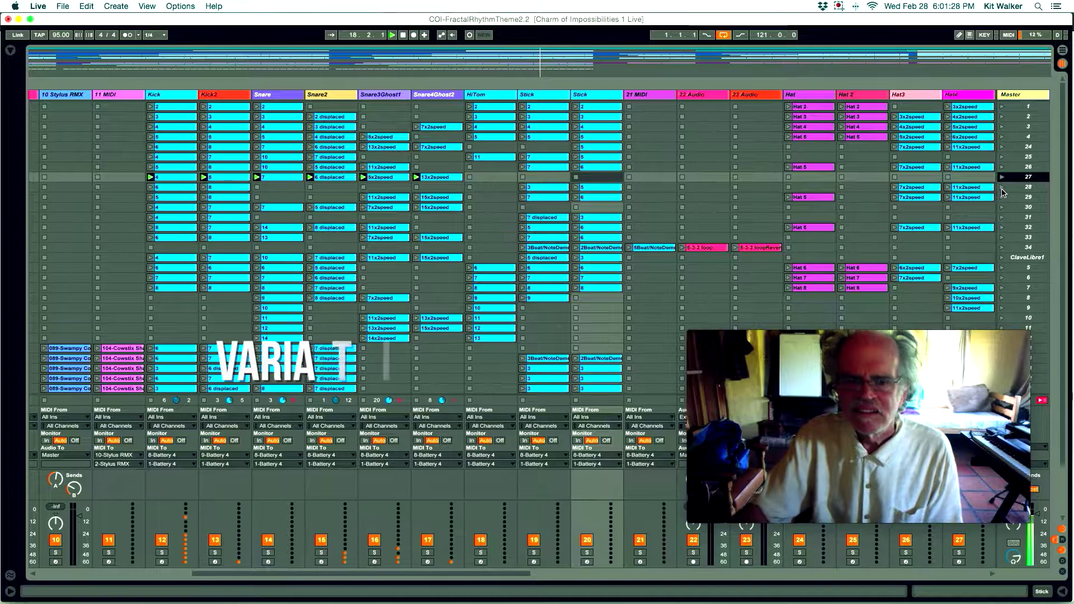
click(1002, 188)
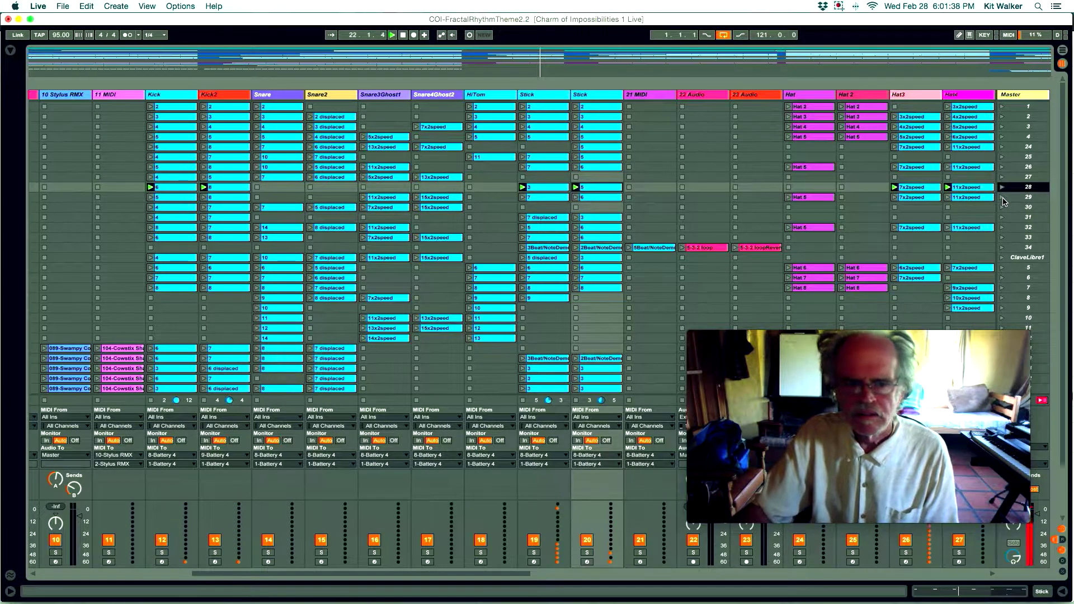
Launch scenes 29, 30 and 31 in turn to play groove variations 6, 7 and 8
click(1003, 197)
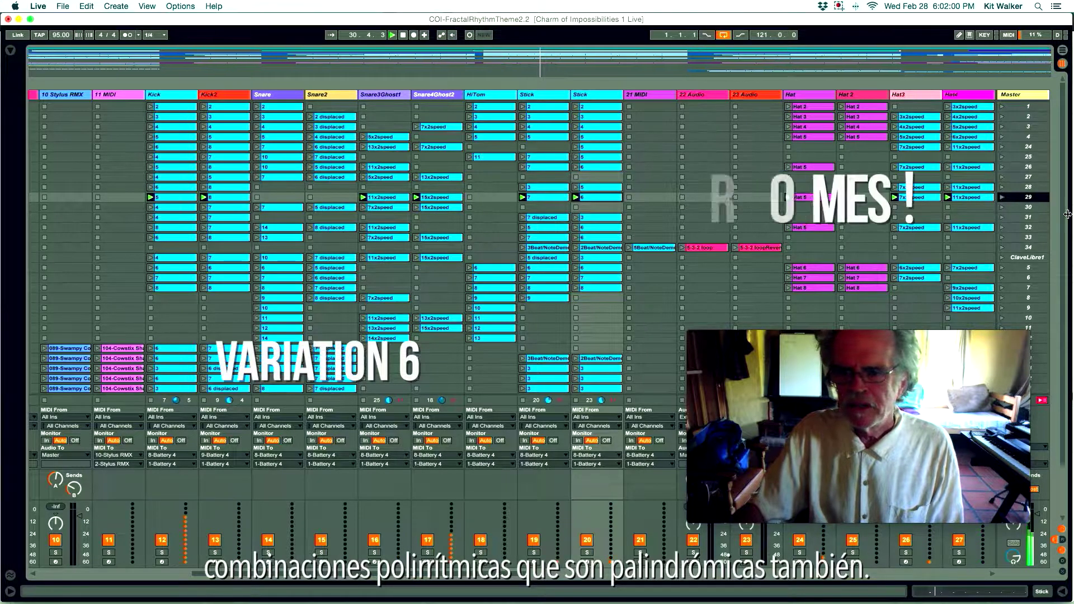
scroll(1002, 212, right, 2)
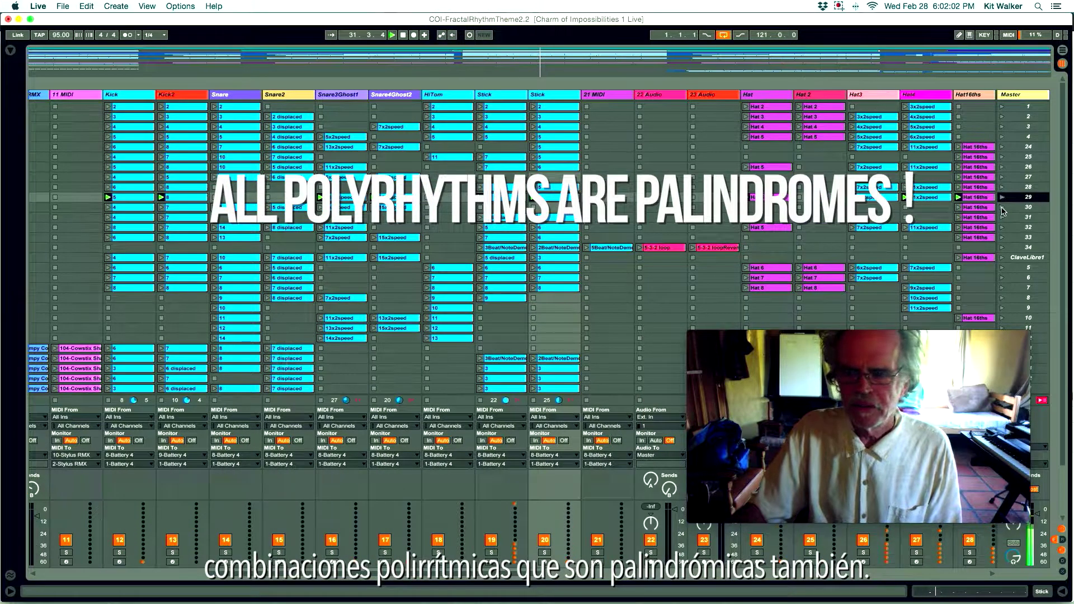
click(1002, 207)
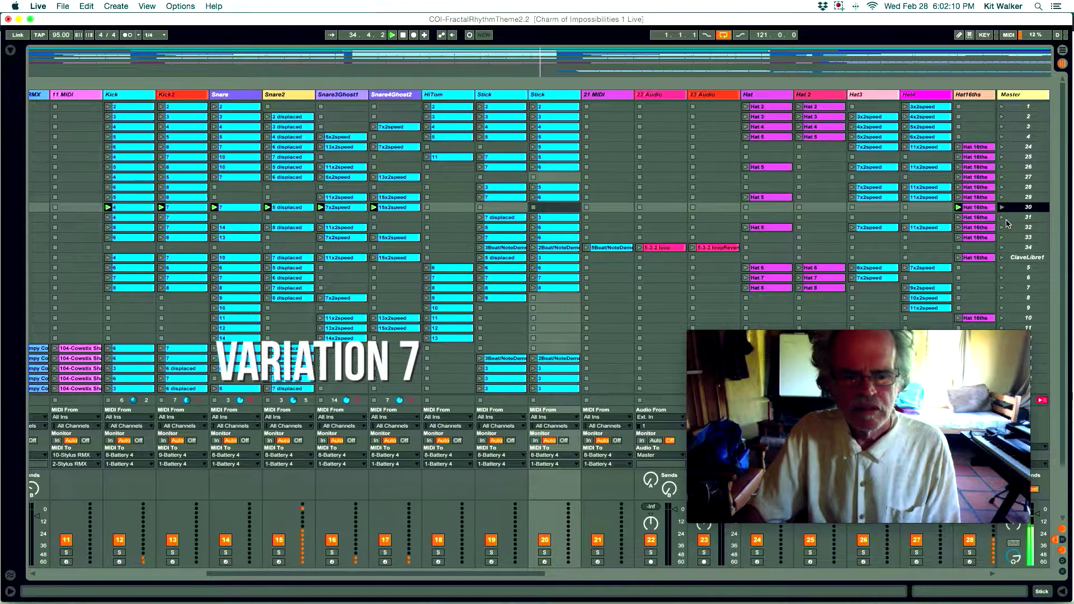
click(1003, 219)
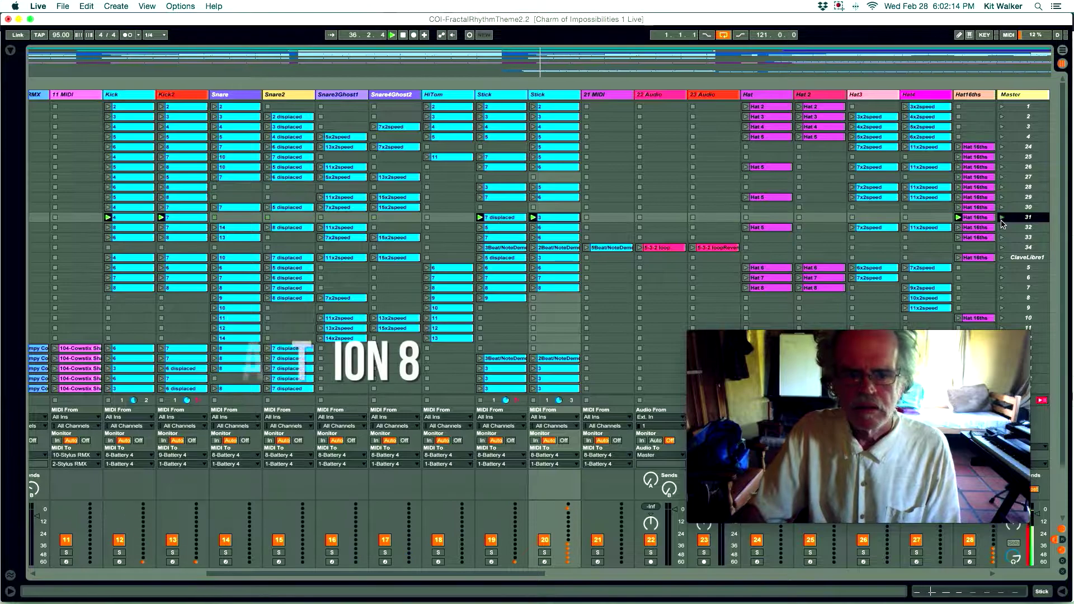
Look over the tracks playing in scene 31, including the conga clips, and launch scenes 32, 33 and ClaveLibre1 in turn
scroll(854, 242, right, 10)
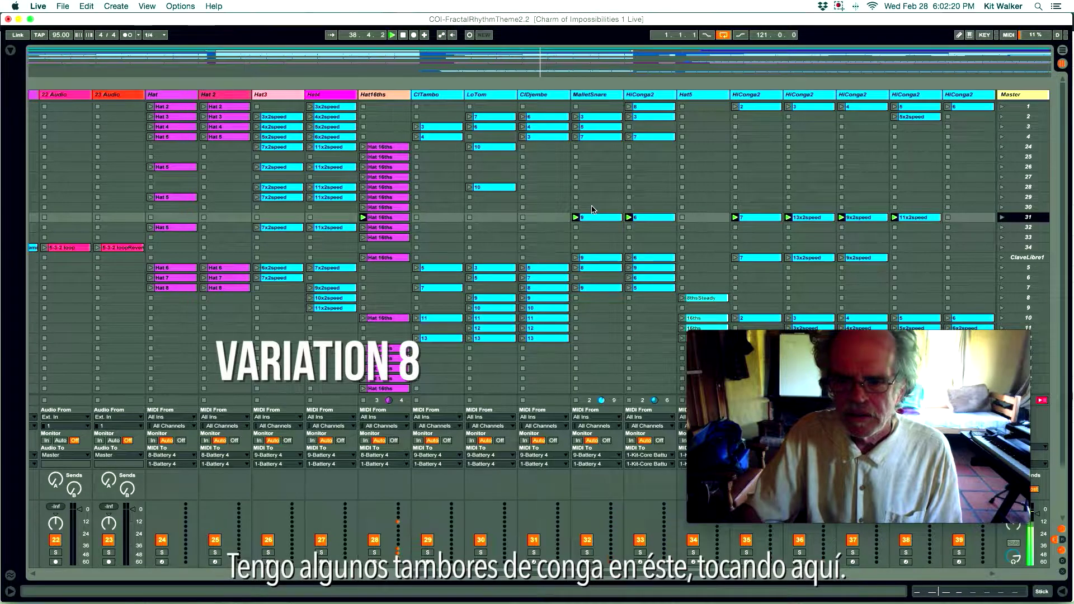
scroll(570, 219, left, 10)
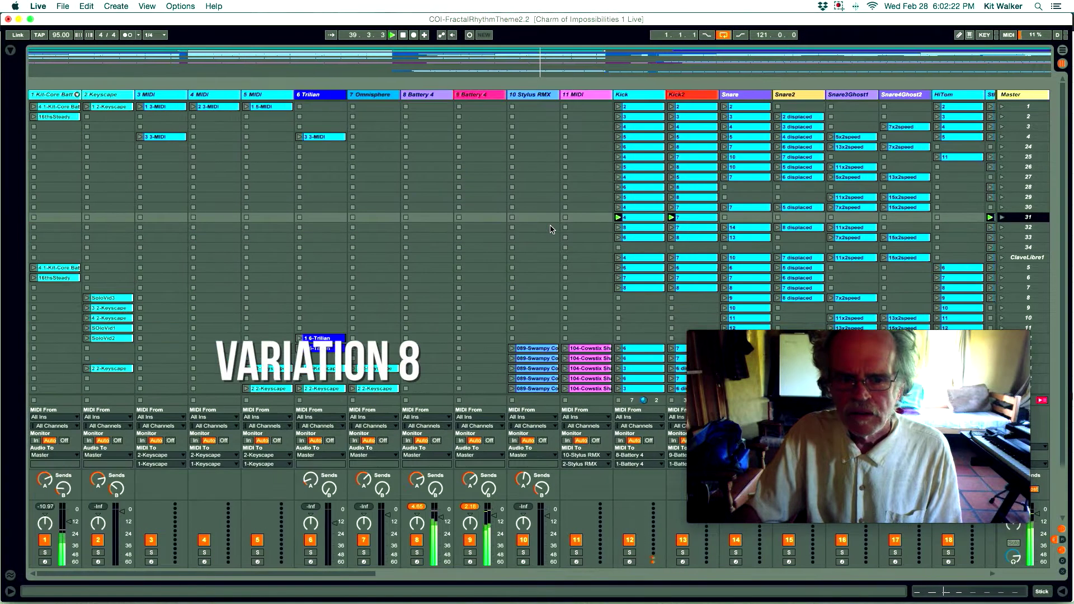
scroll(551, 229, right, 10)
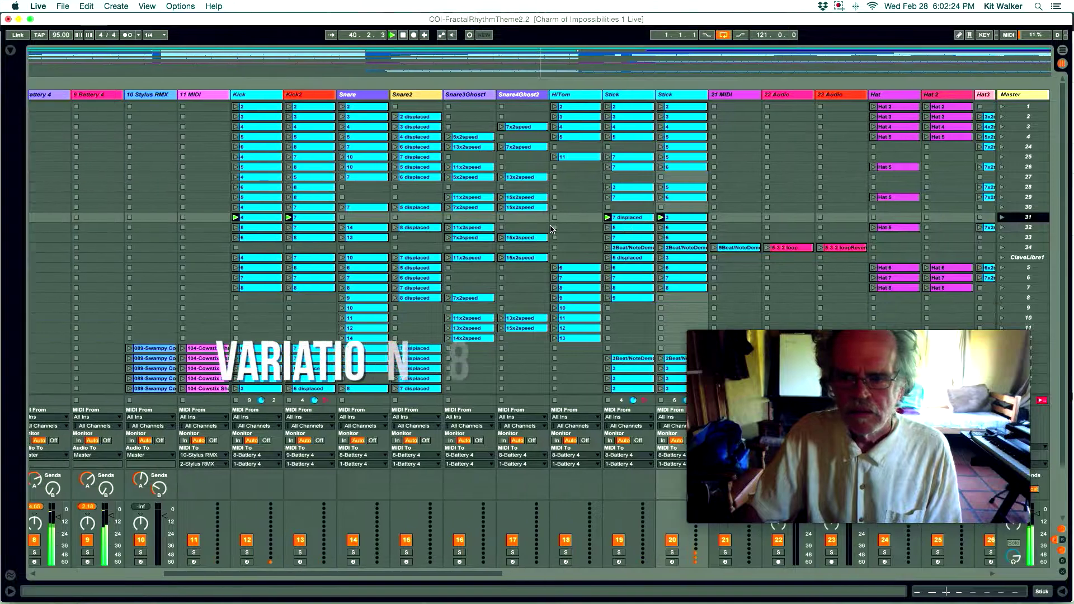
scroll(552, 230, left, 2)
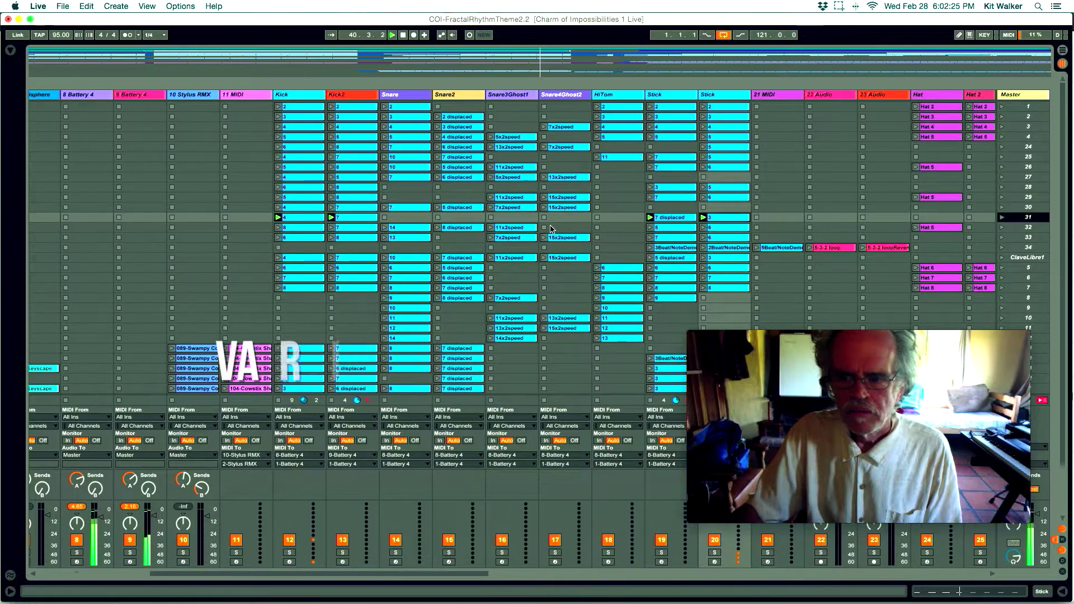
click(1001, 228)
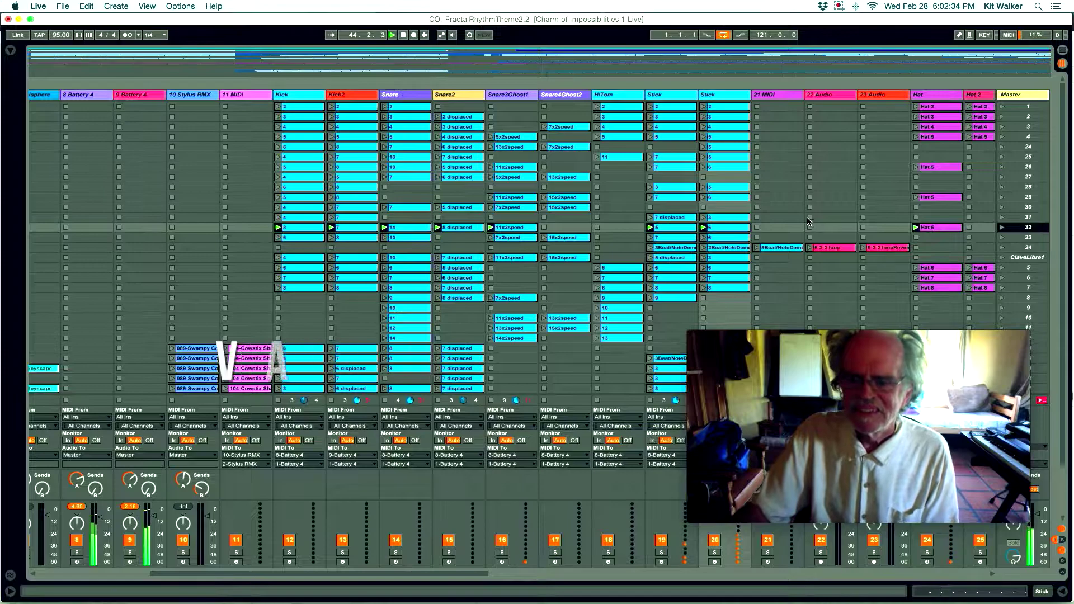
click(1002, 238)
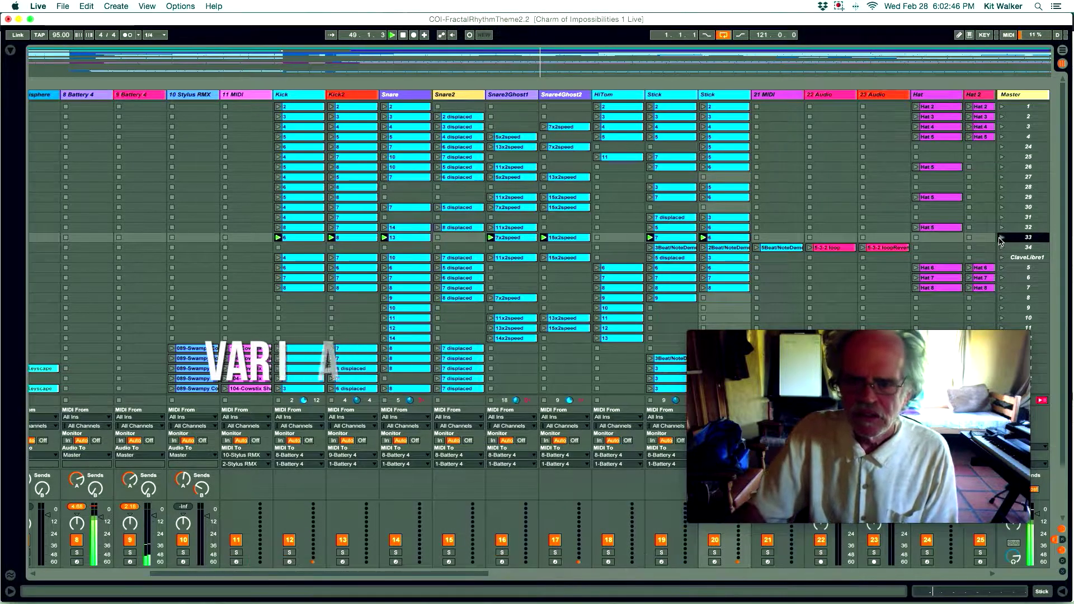
click(1003, 258)
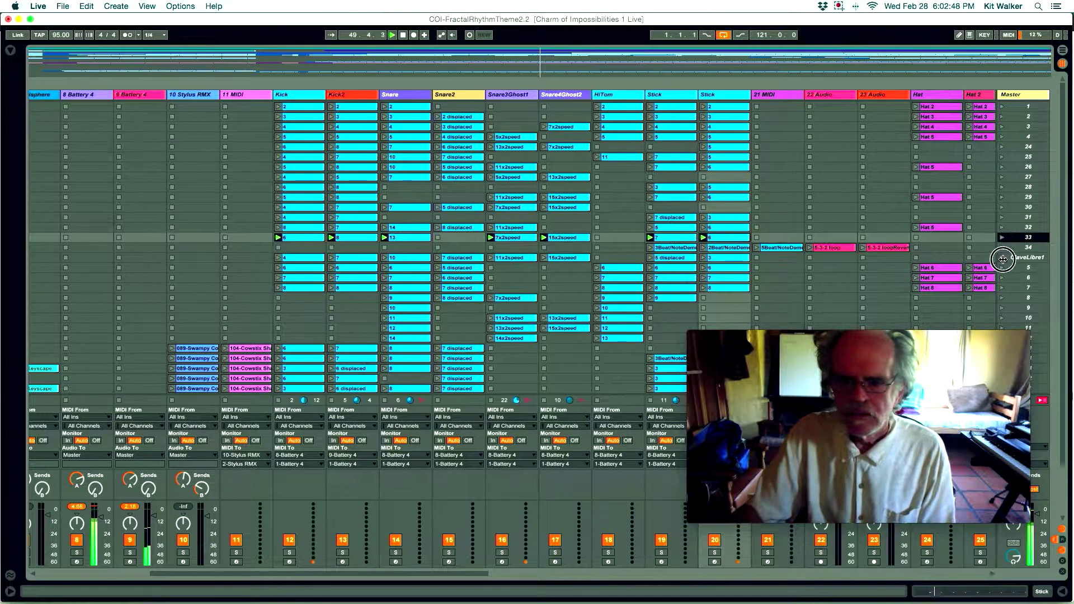